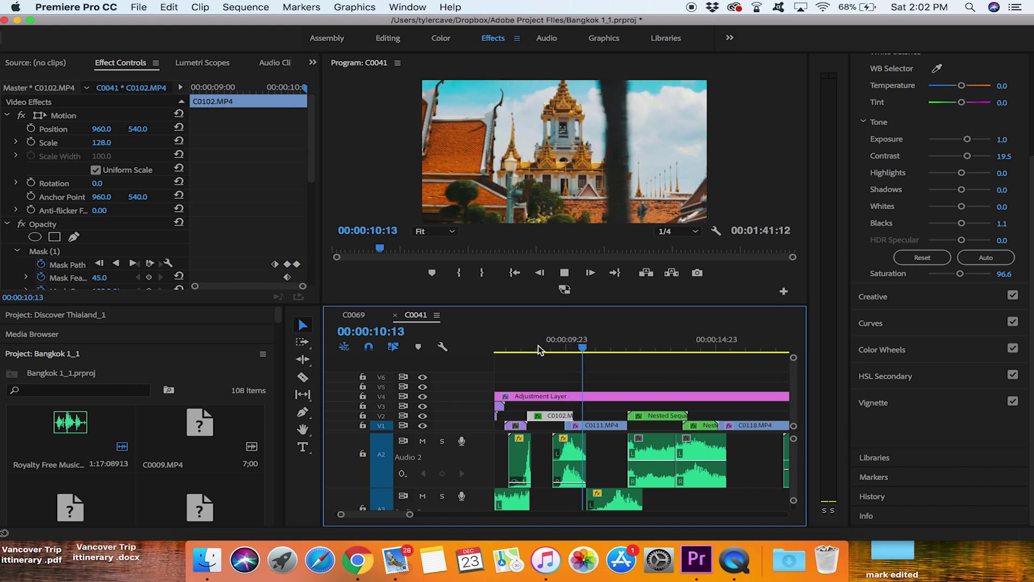
# Play back the transition from C0102.MP4 to C0111.MP4 and park the playhead at 00:00:09:20
pyautogui.press('space')
pyautogui.click(556, 347)
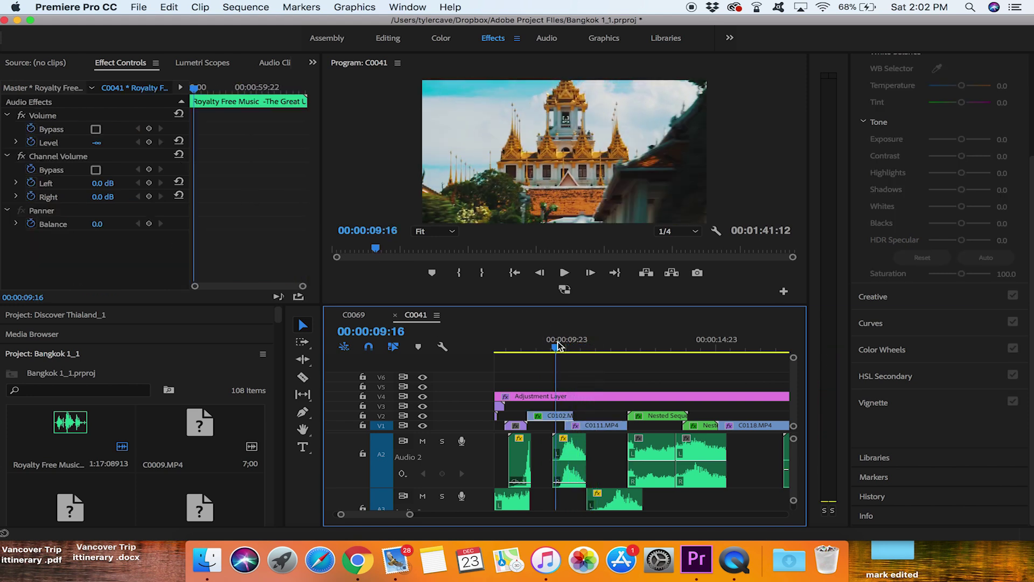
pyautogui.press('space')
pyautogui.click(560, 347)
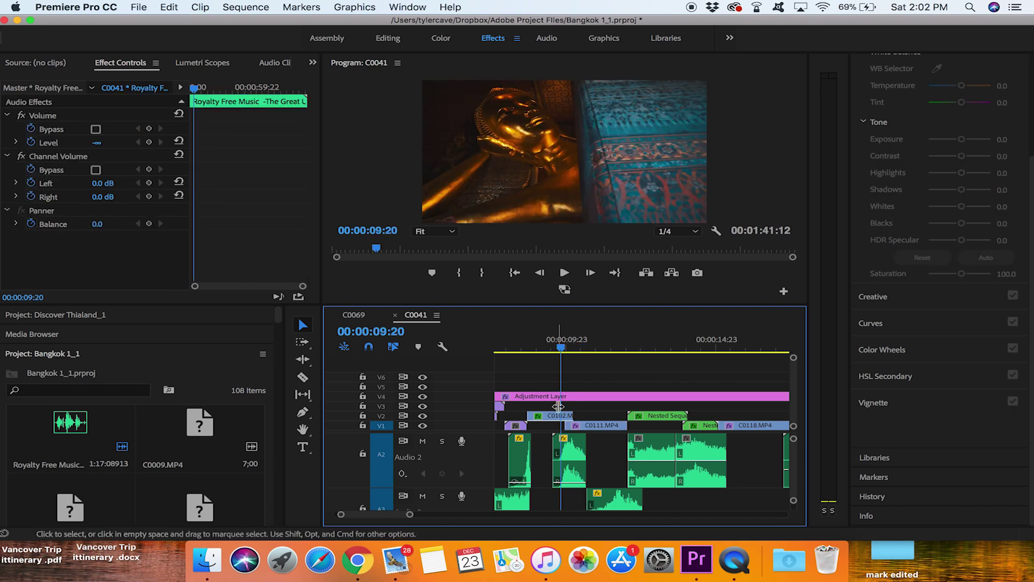
# Delete the existing opacity mask from the C0102.MP4 clip on V2
pyautogui.scroll(-5, 266, 208)
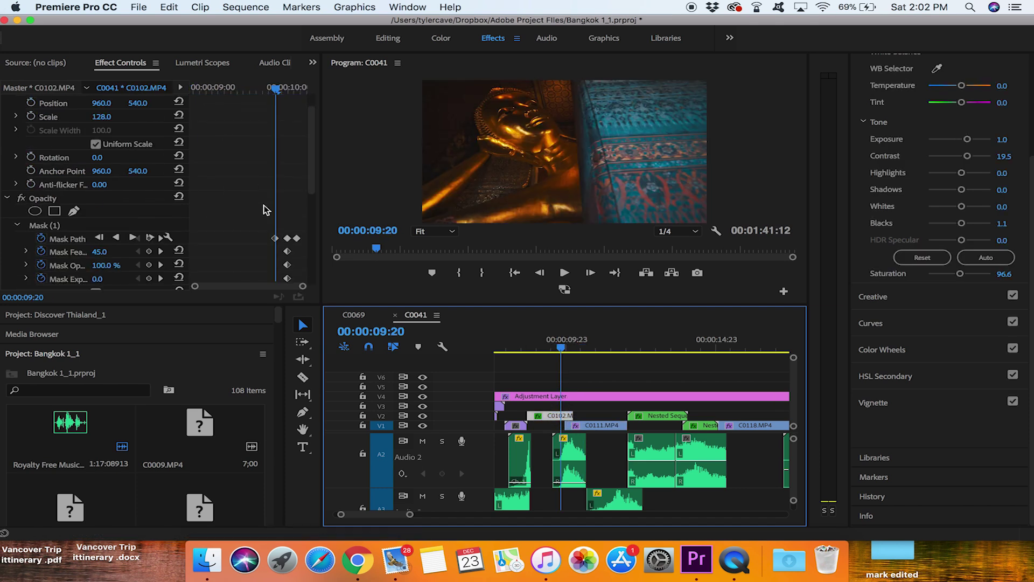
pyautogui.click(42, 135)
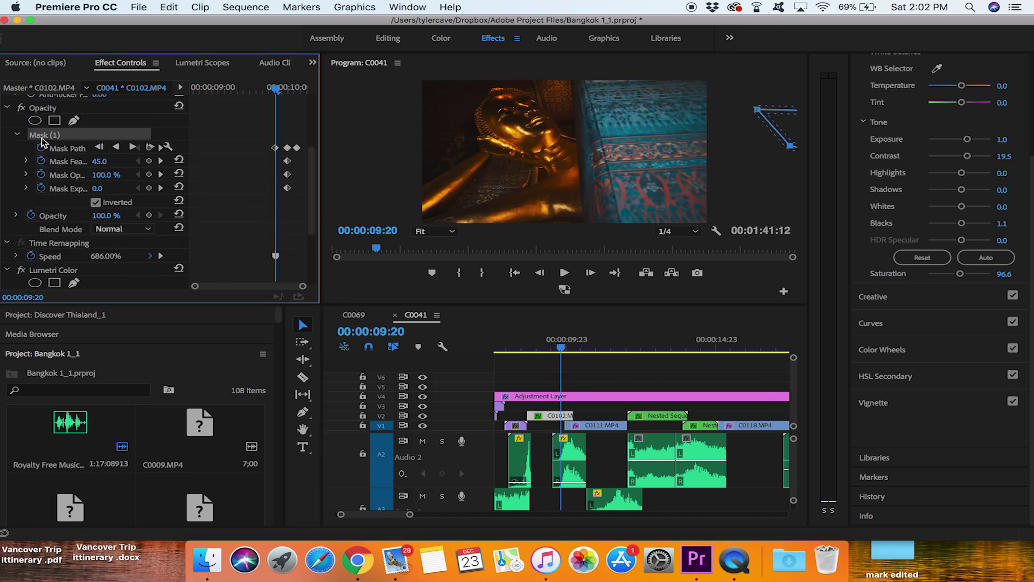
pyautogui.press('Delete')
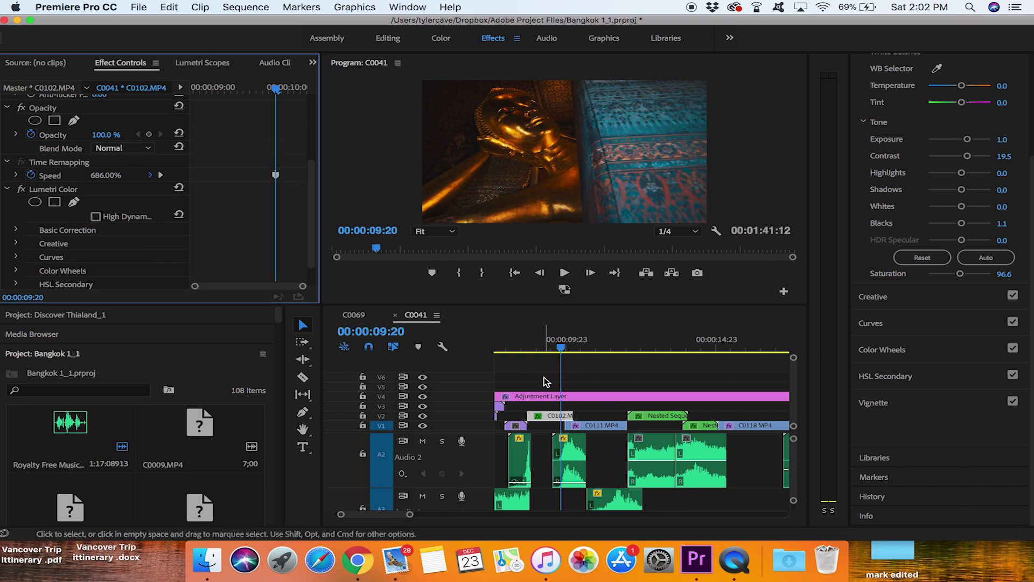
# Reposition the C0102.MP4 clip on V2 so it overlaps the start of C0111.MP4 until just after 00:00:10:06
pyautogui.press('=')
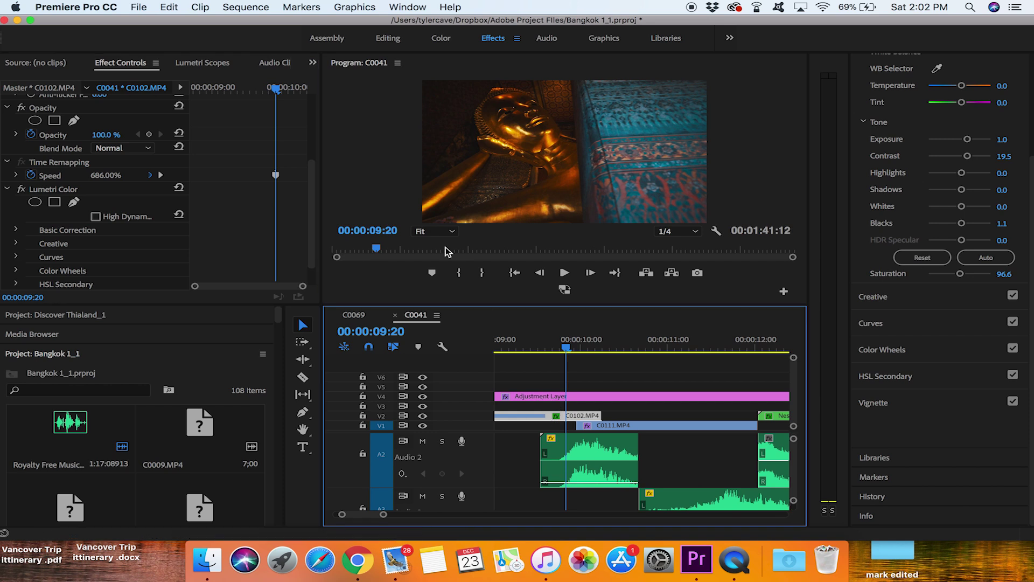
pyautogui.click(566, 349)
pyautogui.moveTo(568, 350); pyautogui.dragTo(588, 350)
pyautogui.moveTo(596, 414); pyautogui.dragTo(622, 414)
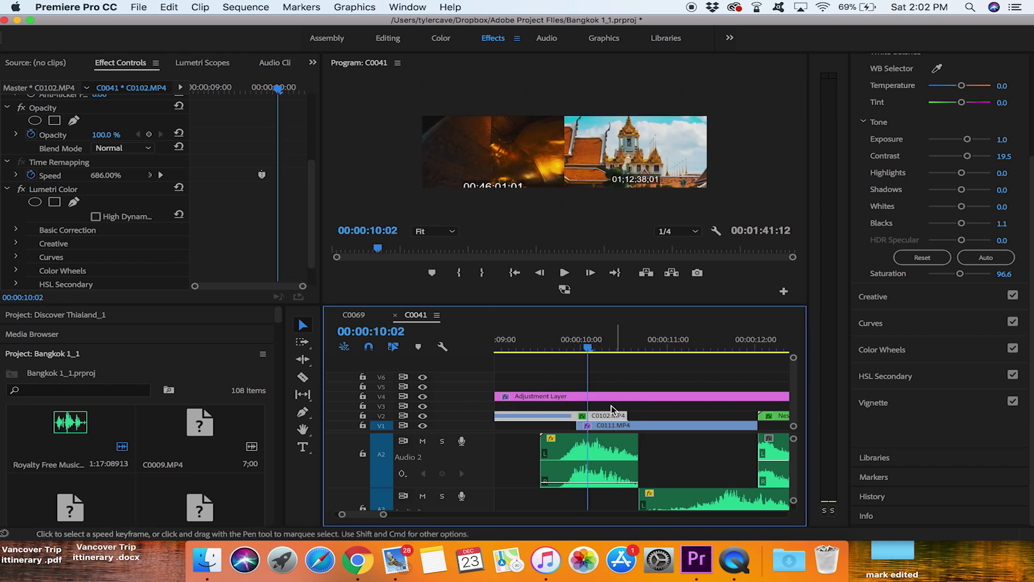
pyautogui.moveTo(588, 349)
pyautogui.mouseDown()
pyautogui.moveTo(607, 349)
pyautogui.moveTo(577, 349)
pyautogui.moveTo(588, 353)
pyautogui.mouseUp()
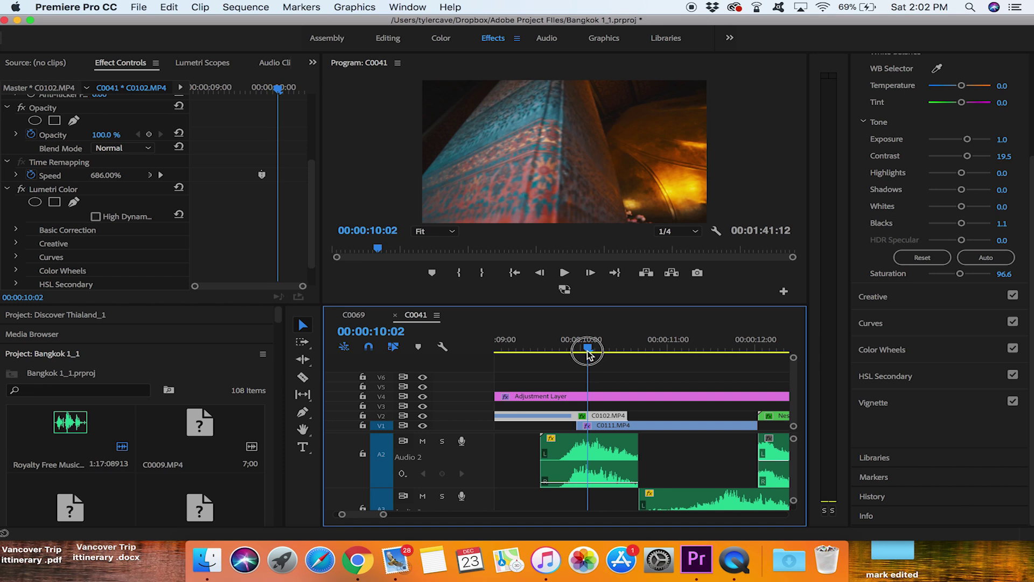
pyautogui.moveTo(588, 353); pyautogui.dragTo(588, 351)
pyautogui.moveTo(580, 350); pyautogui.dragTo(602, 356)
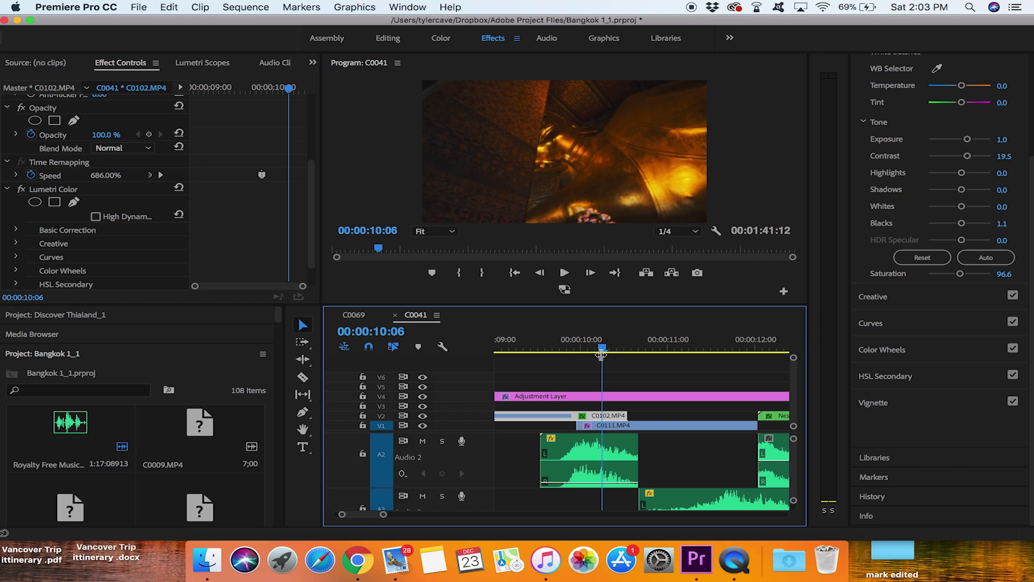
pyautogui.moveTo(624, 412); pyautogui.dragTo(606, 414)
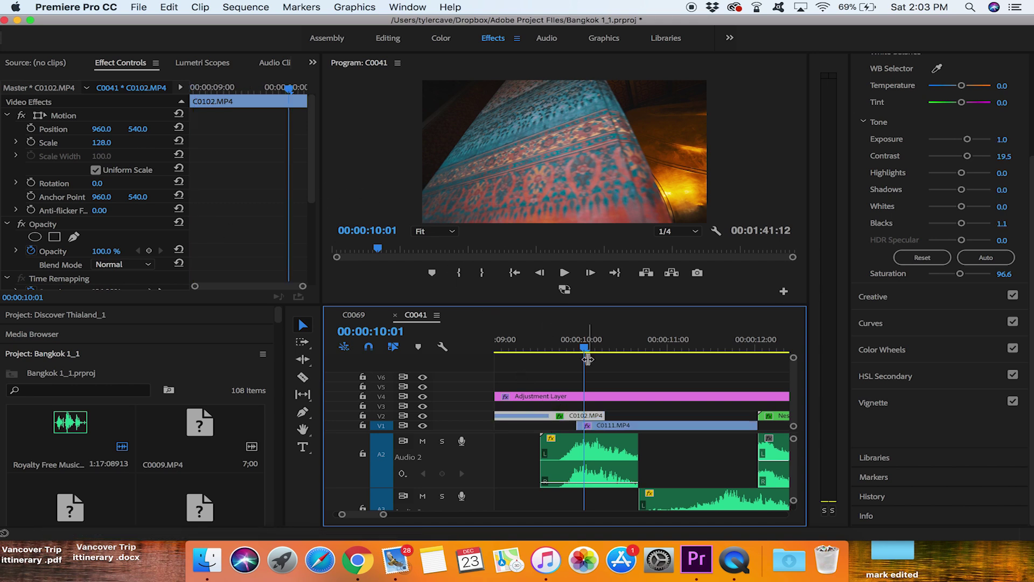
# Compare frames 00:00:09:23 and 00:00:10:00 to find where the area behind the patterned pillar first comes into view
pyautogui.click(577, 348)
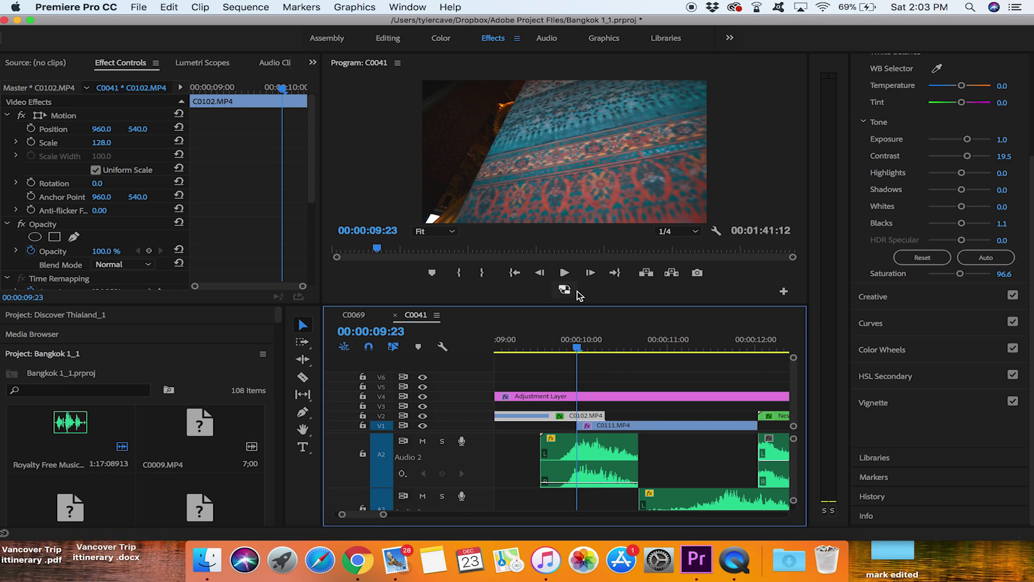
pyautogui.click(589, 273)
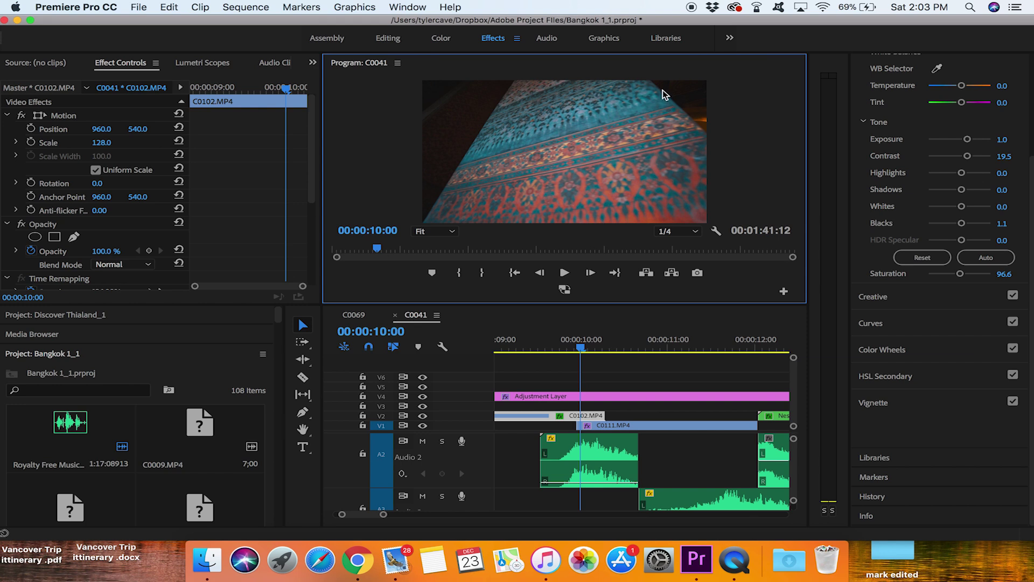
pyautogui.click(625, 425)
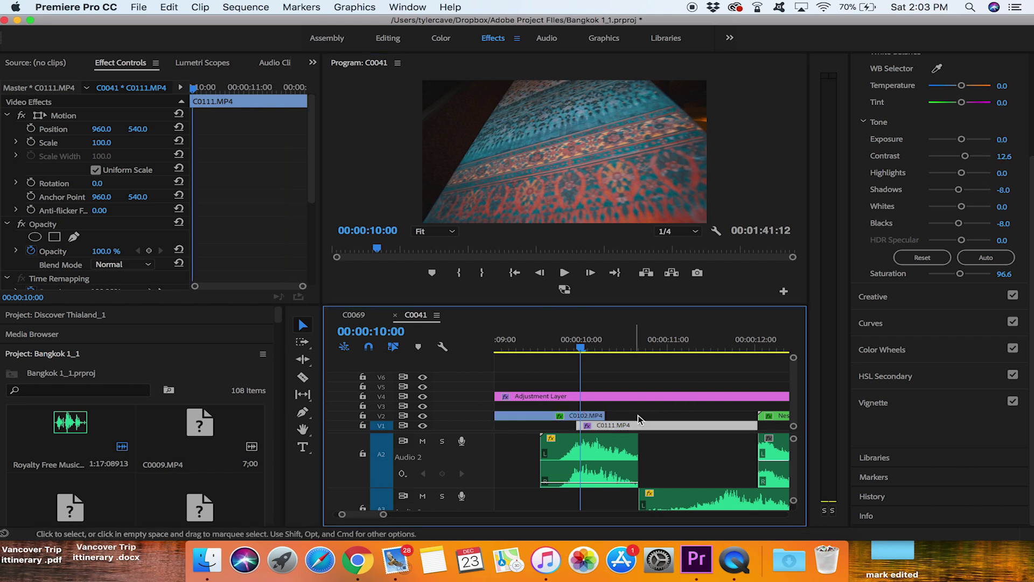
pyautogui.click(644, 345)
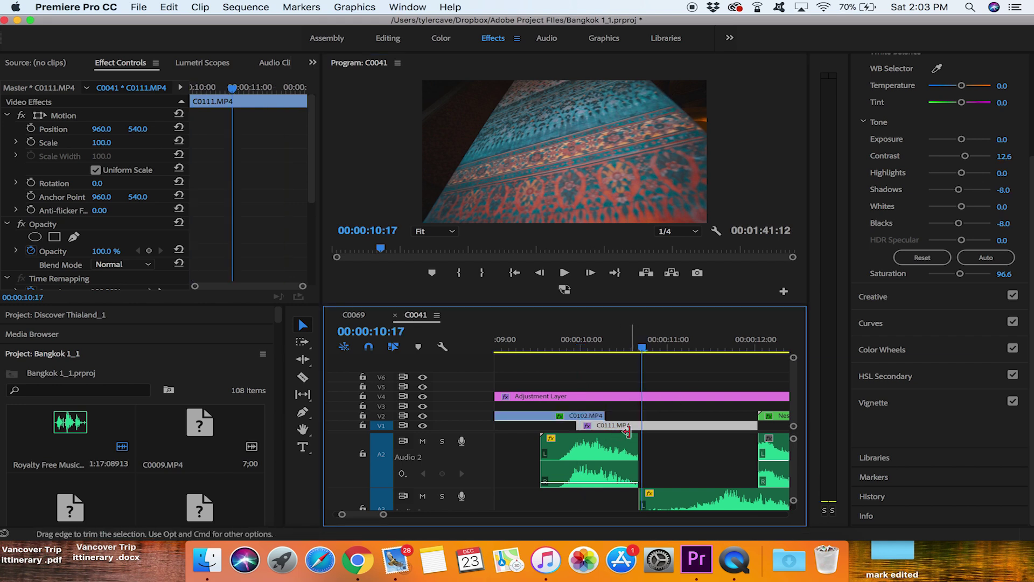
pyautogui.click(583, 345)
pyautogui.click(578, 345)
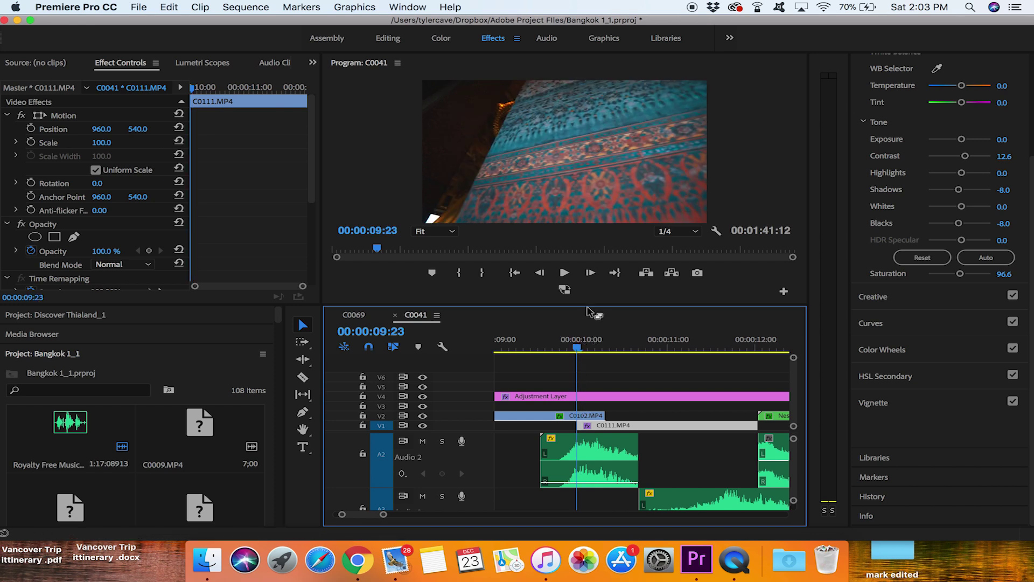
pyautogui.click(590, 274)
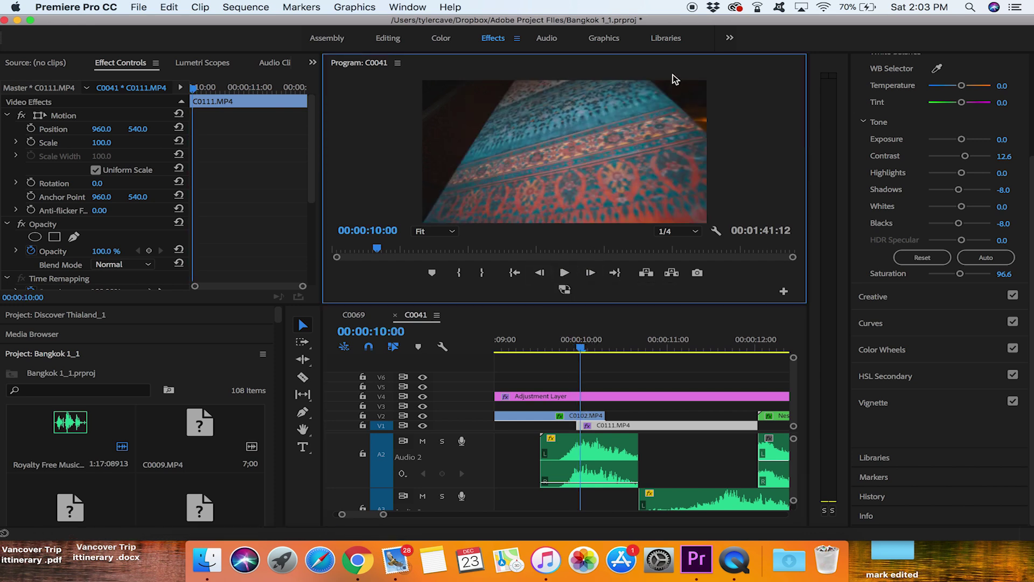
pyautogui.click(539, 273)
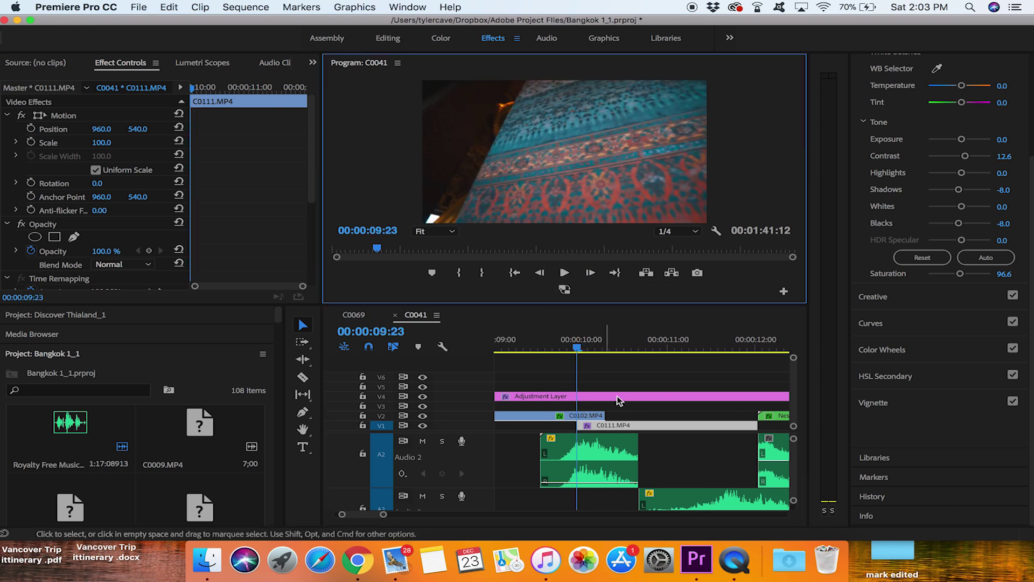
pyautogui.click(618, 424)
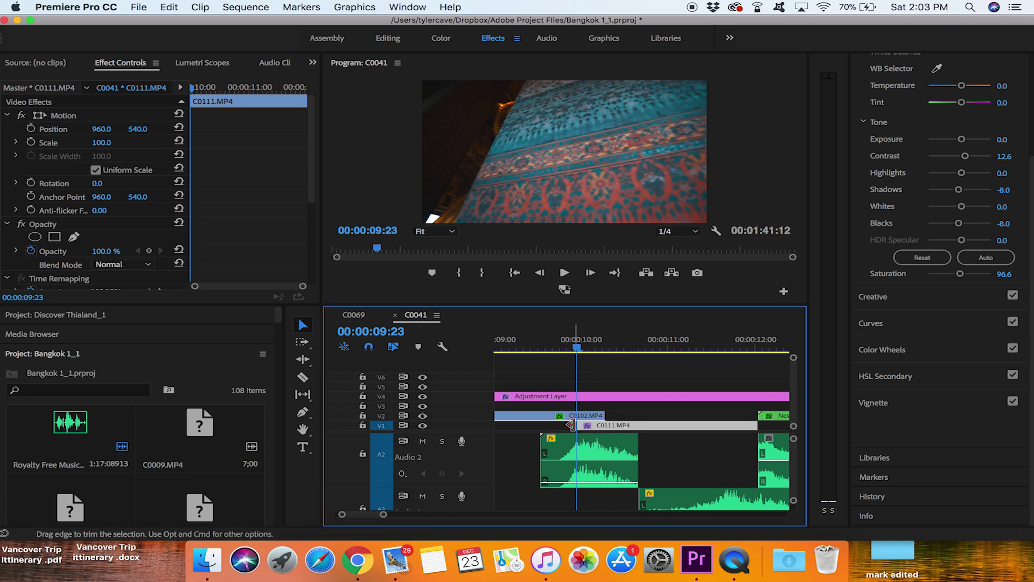
# Draw a four-point free-draw opacity mask on C0102.MP4 at 00:00:10:00 around the dark upper-right corner beyond the pillar's edge
pyautogui.click(575, 416)
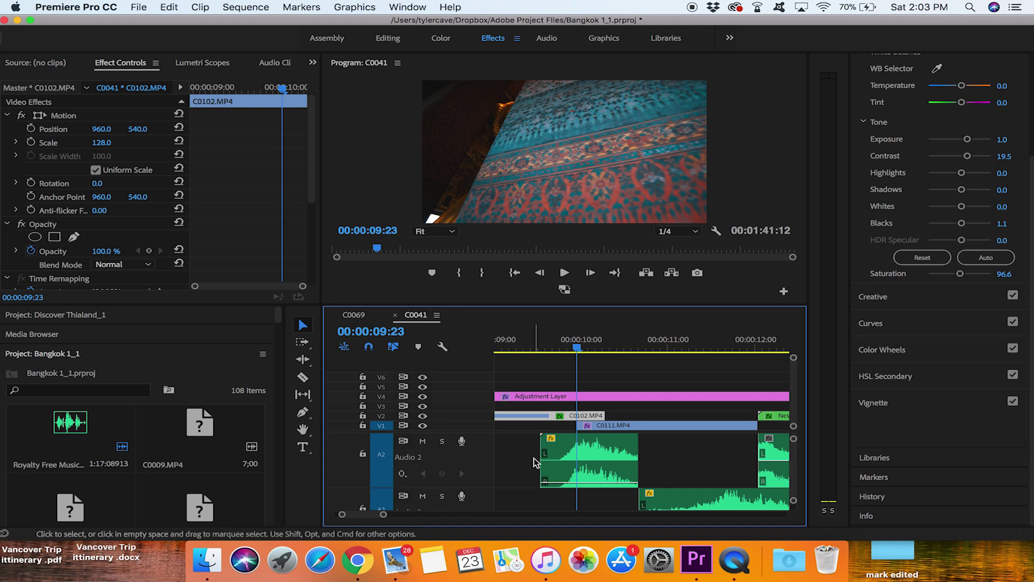
pyautogui.scroll(-3, 175, 194)
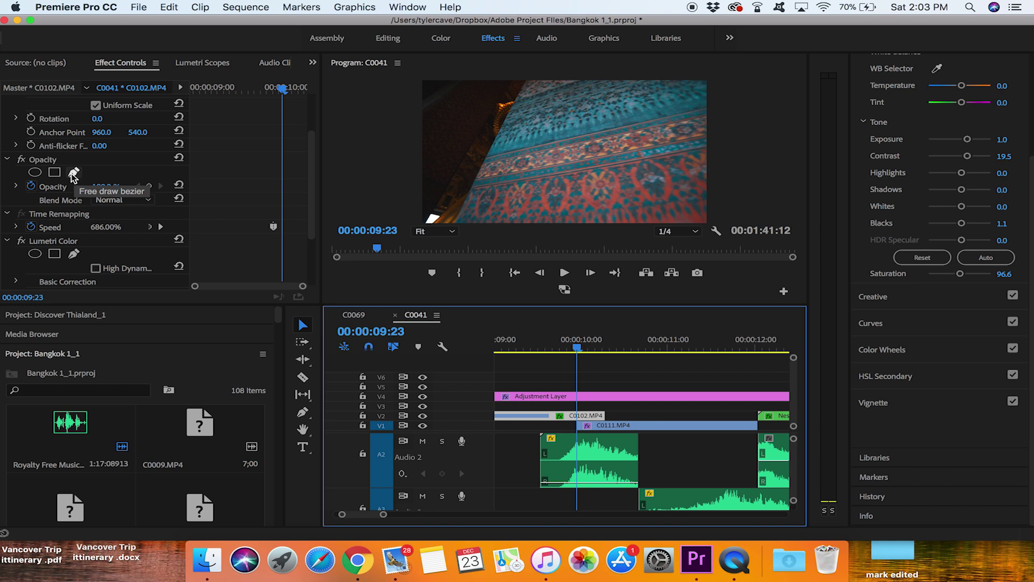
pyautogui.click(589, 272)
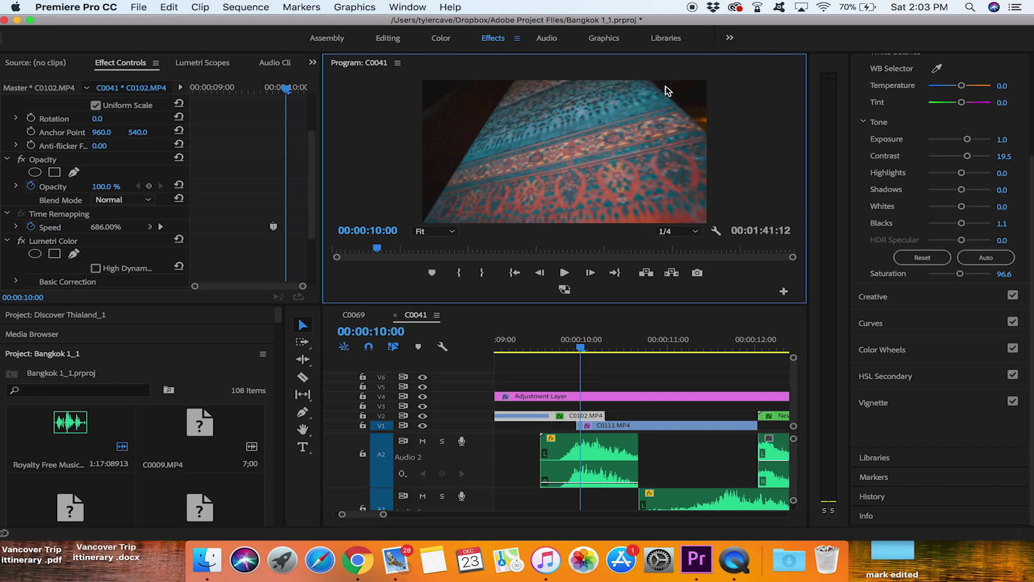
pyautogui.click(74, 173)
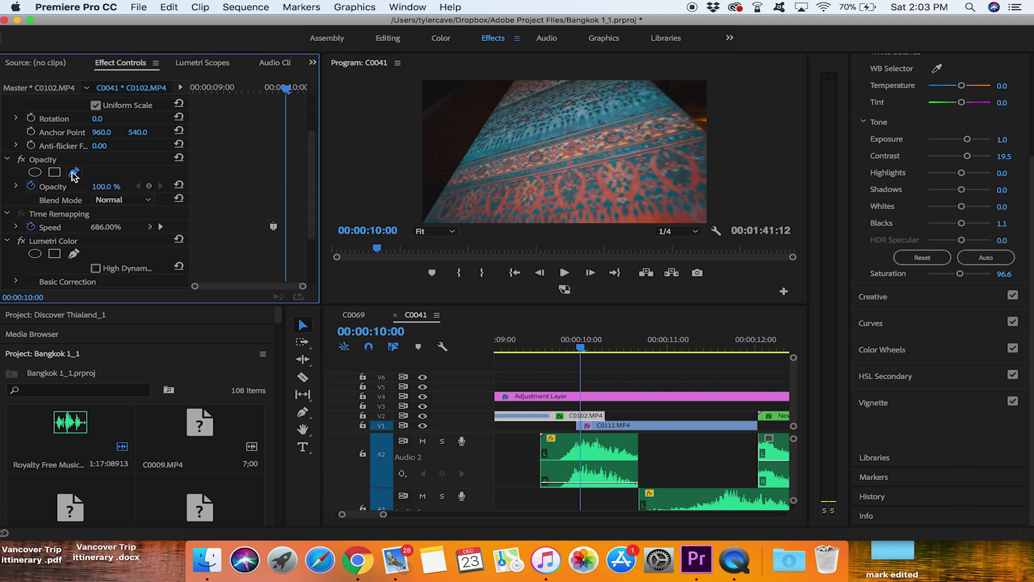
pyautogui.click(748, 134)
pyautogui.click(740, 88)
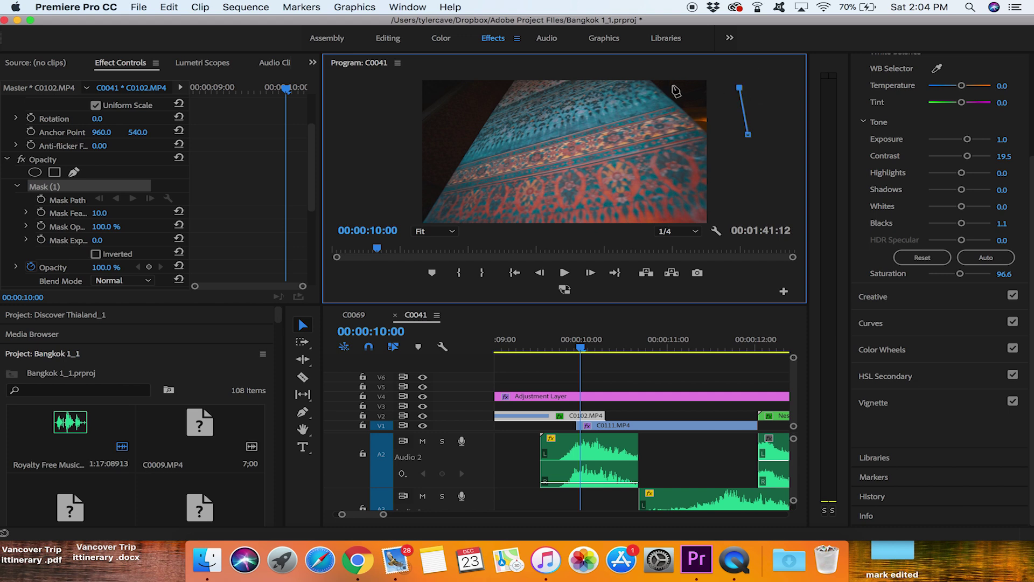
pyautogui.click(658, 83)
pyautogui.click(748, 135)
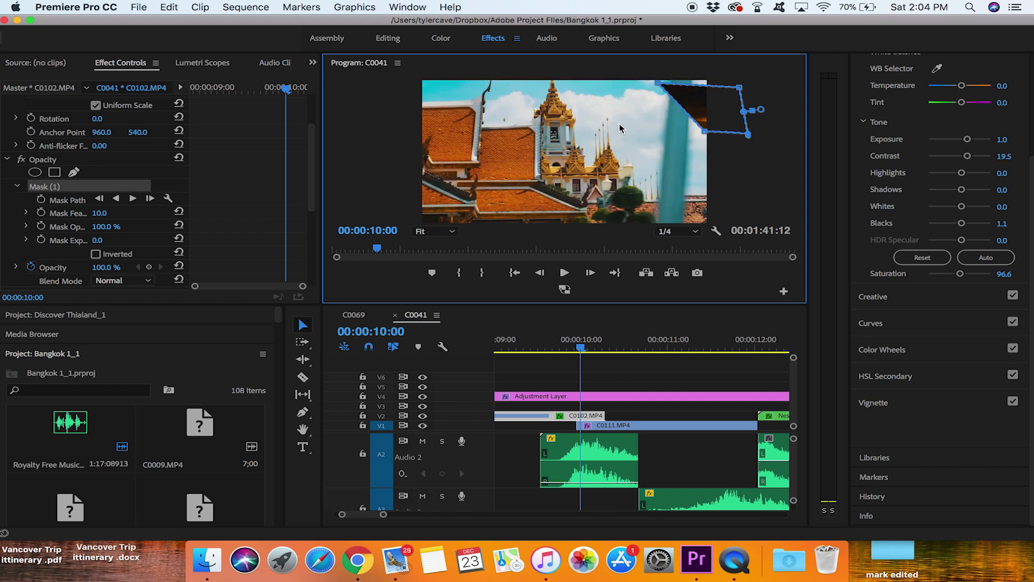
# Invert the mask and turn on keyframing for its path, feather, opacity and expansion at 00:00:10:00
pyautogui.scroll(-3, 258, 203)
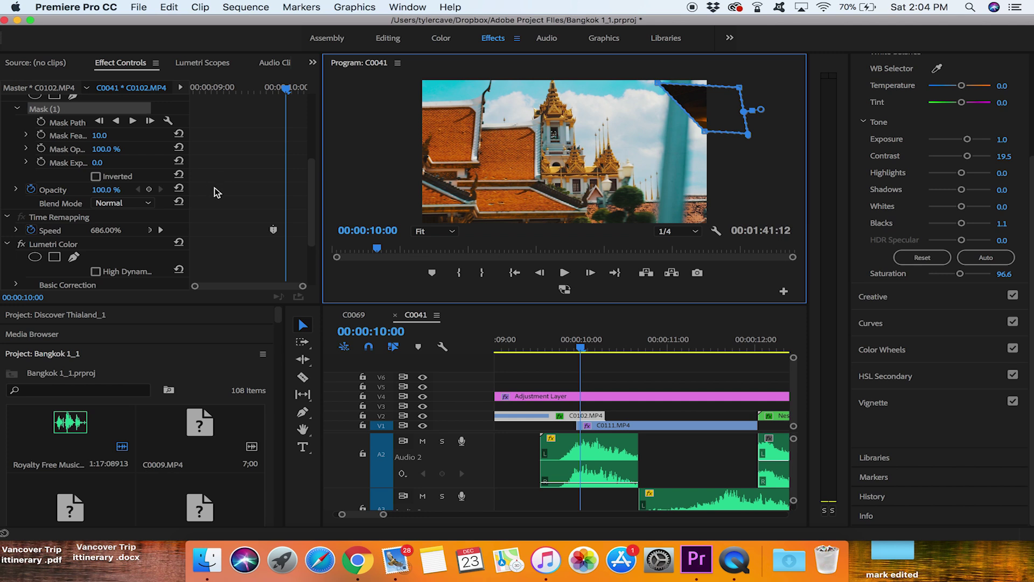
pyautogui.click(95, 177)
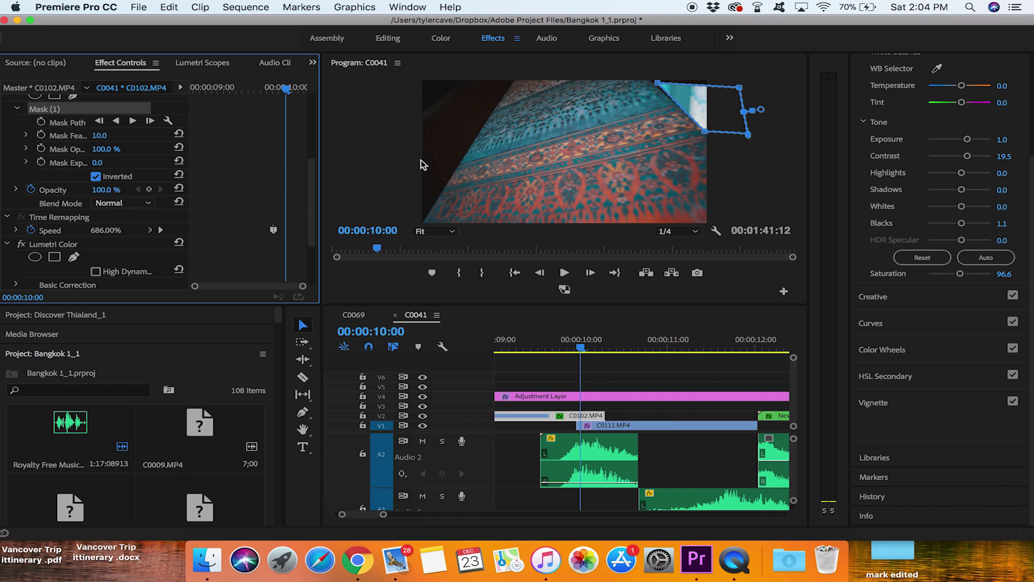
pyautogui.click(41, 122)
pyautogui.click(41, 134)
pyautogui.click(40, 148)
pyautogui.click(41, 162)
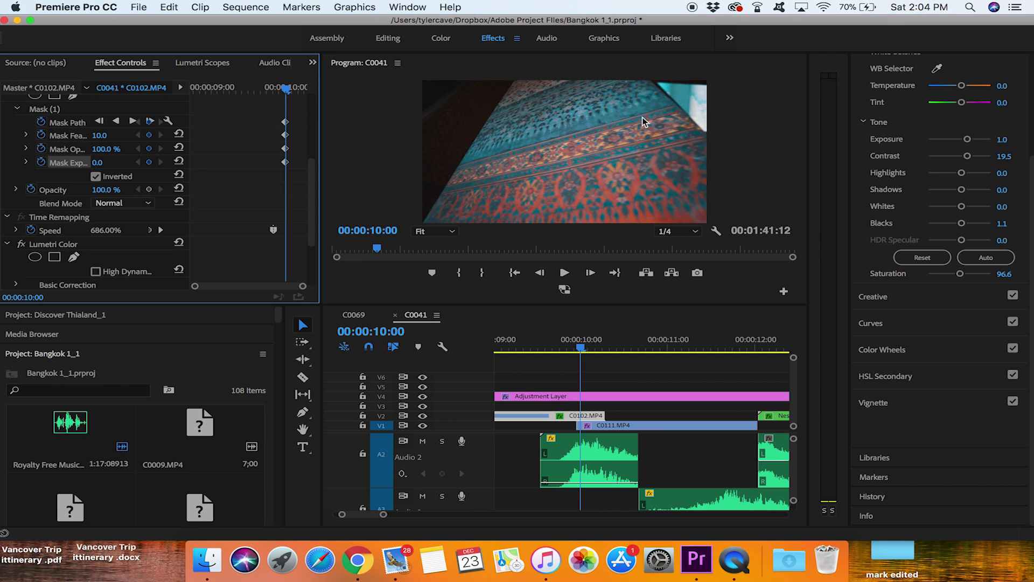
# Set the mask's feather to 36
pyautogui.click(41, 111)
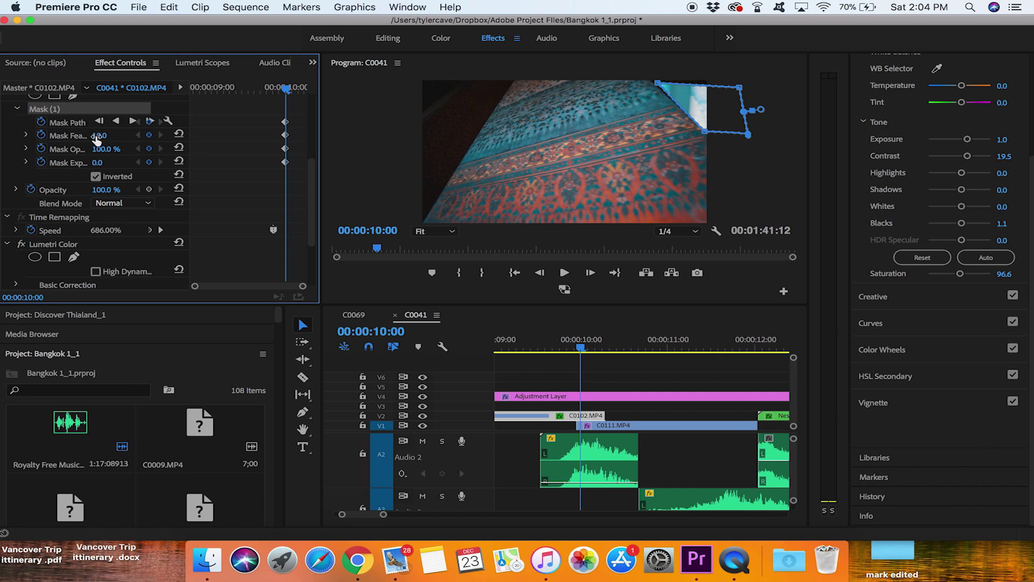
pyautogui.moveTo(99, 135); pyautogui.dragTo(104, 135)
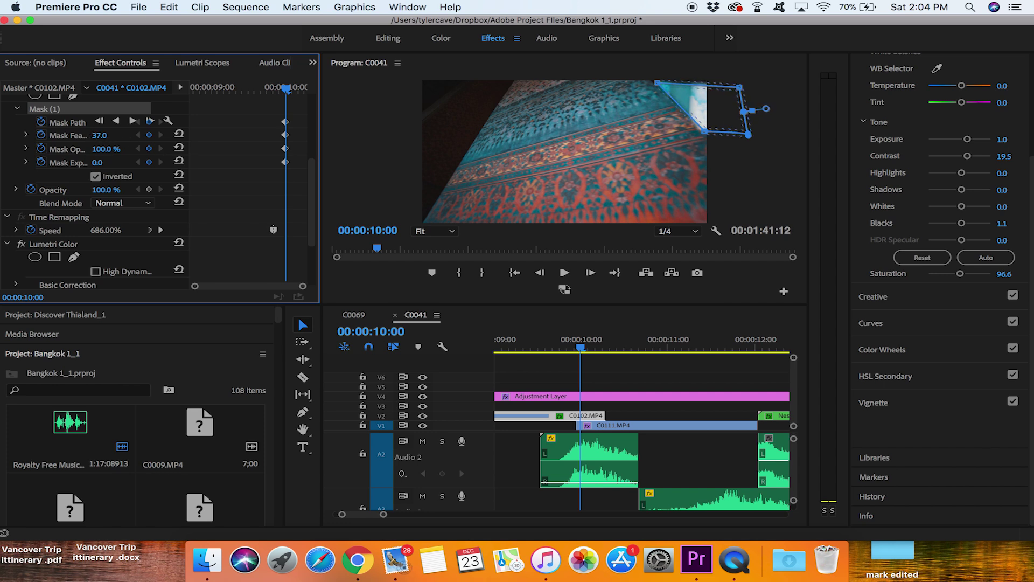
pyautogui.moveTo(104, 135); pyautogui.dragTo(103, 152)
# At 00:00:09:23, enlarge the program monitor and move the mask's points completely outside the picture beyond its right edge
pyautogui.click(379, 98)
pyautogui.press('Left')
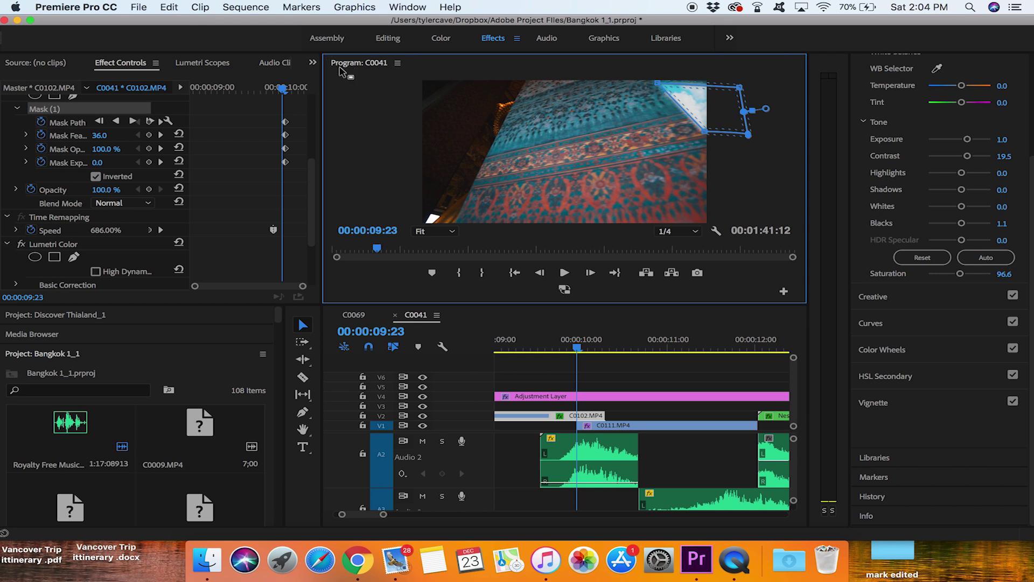
pyautogui.press('`')
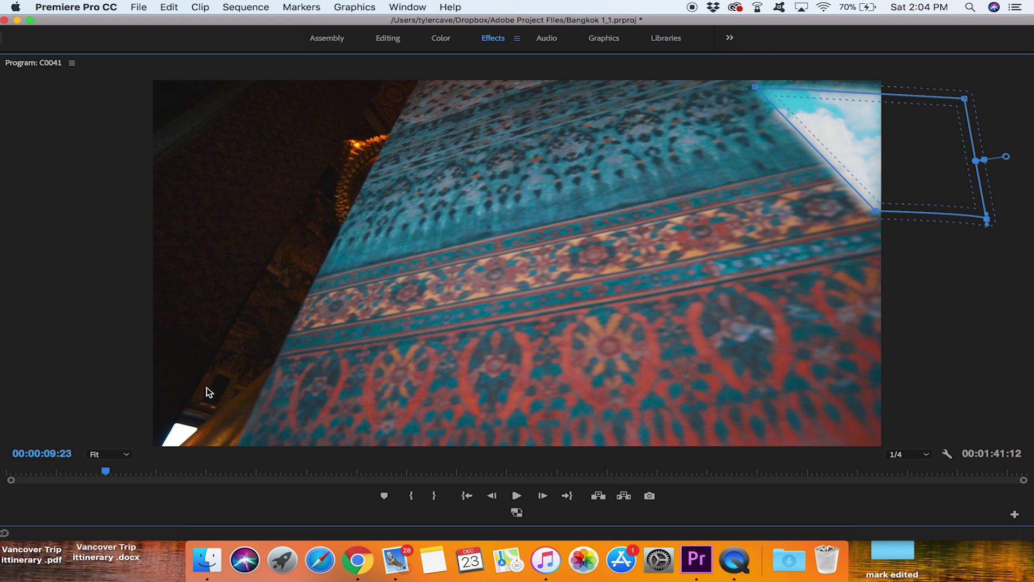
pyautogui.click(108, 454)
pyautogui.click(108, 478)
pyautogui.moveTo(689, 139); pyautogui.dragTo(738, 107)
pyautogui.moveTo(785, 173); pyautogui.dragTo(847, 169)
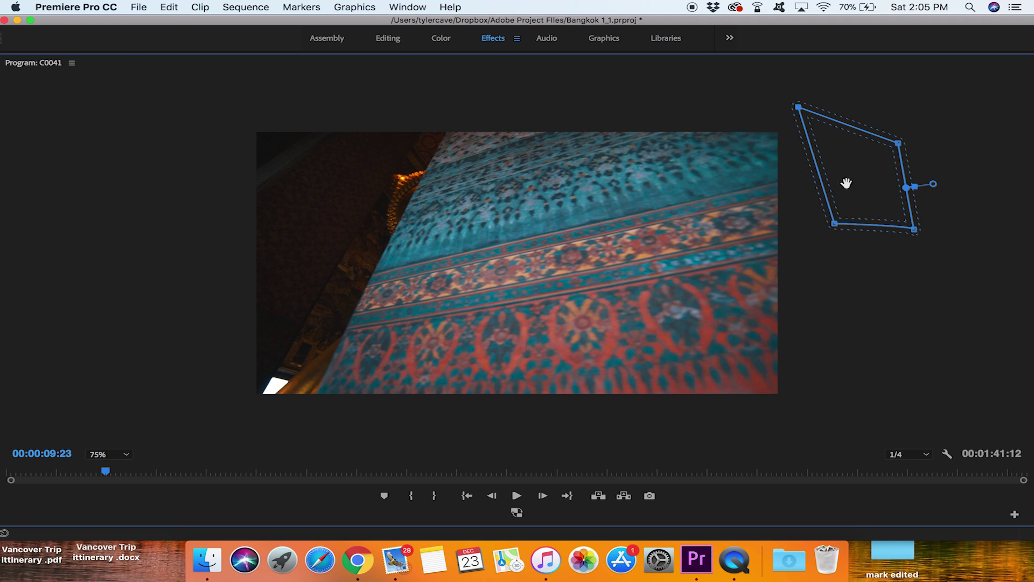
# At 00:00:10:00, reshape the mask to cover the upper-right corner, with its diagonal side along the pillar's edge
pyautogui.click(543, 496)
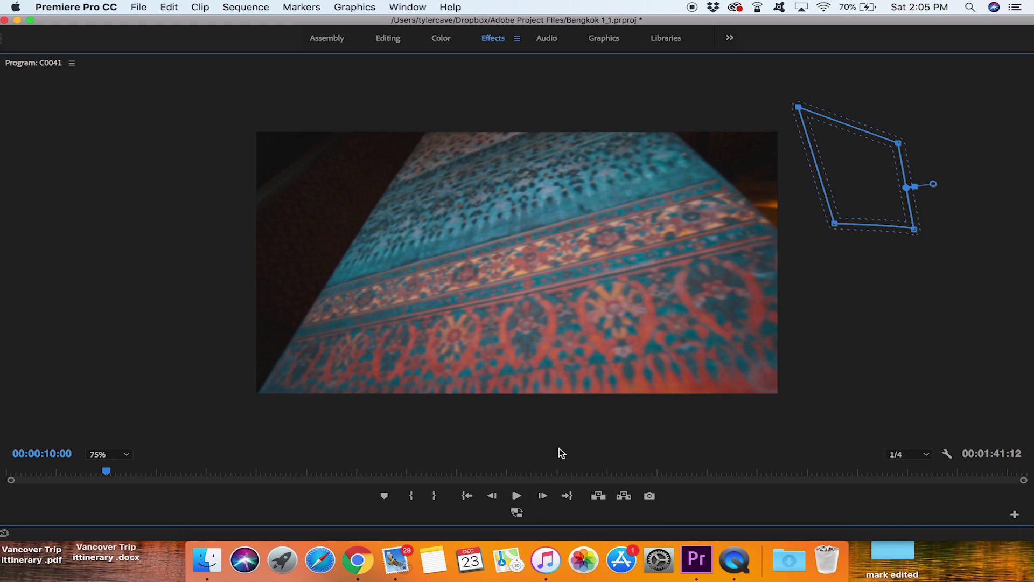
pyautogui.moveTo(811, 121); pyautogui.dragTo(655, 112)
pyautogui.moveTo(799, 223); pyautogui.dragTo(807, 245)
pyautogui.moveTo(854, 140); pyautogui.dragTo(877, 76)
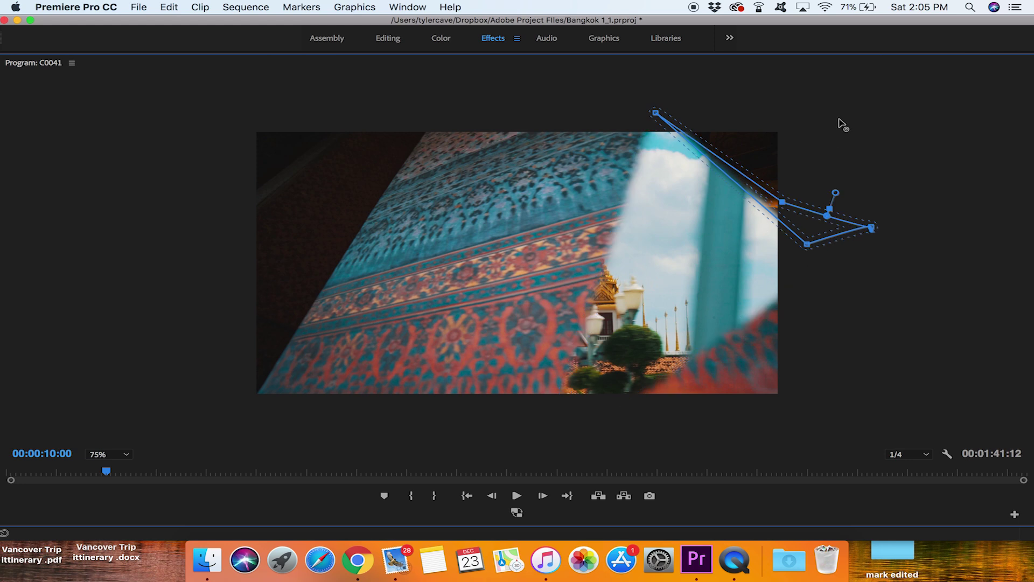
pyautogui.moveTo(840, 122); pyautogui.dragTo(847, 108)
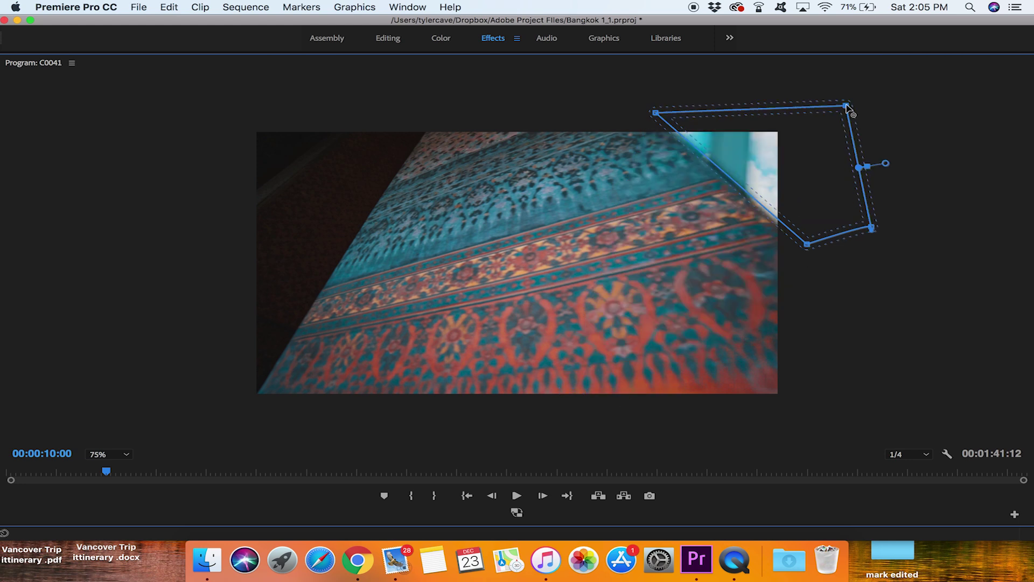
# At 00:00:10:01, extend the mask along the pillar's edge and add a curved point pulled outside the picture's lower-right corner
pyautogui.click(543, 496)
pyautogui.moveTo(656, 113); pyautogui.dragTo(583, 118)
pyautogui.moveTo(806, 244); pyautogui.dragTo(803, 425)
pyautogui.moveTo(758, 451); pyautogui.dragTo(740, 437)
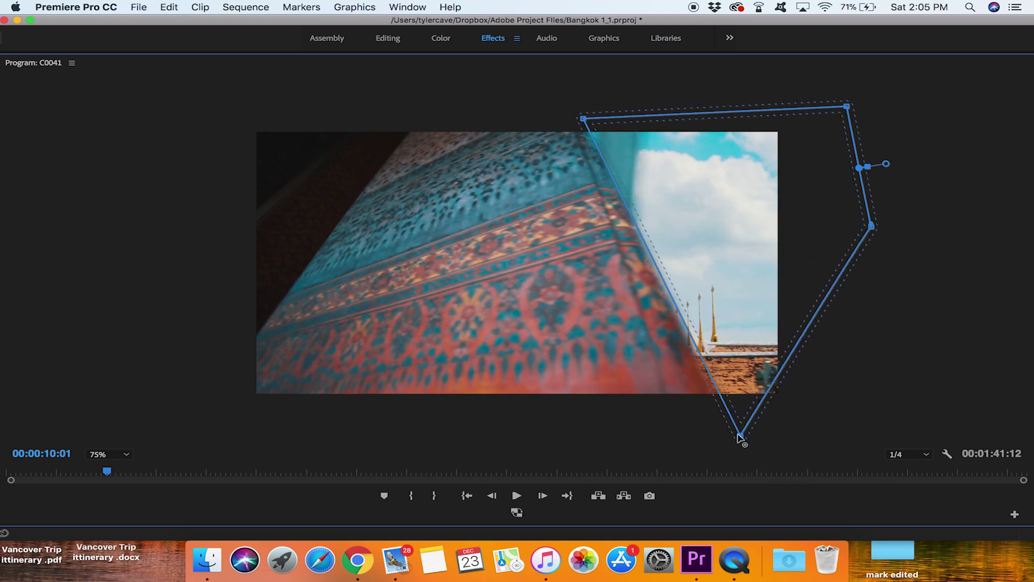
pyautogui.click(807, 325)
pyautogui.click(806, 326)
pyautogui.moveTo(806, 326); pyautogui.dragTo(921, 385)
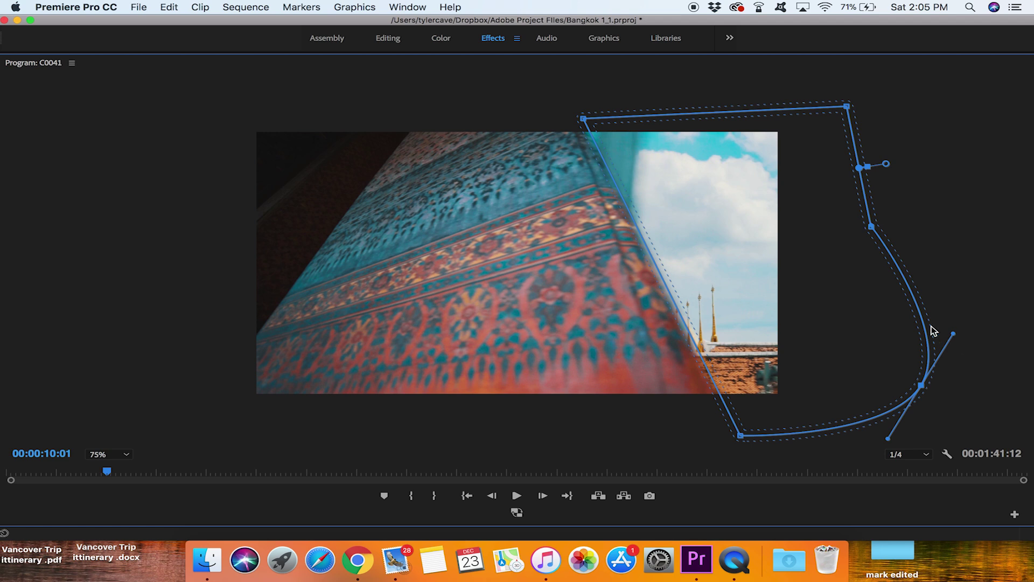
# At 00:00:10:02, move the mask's two left-hand points inward so its side crosses mid-picture over the pillar's trailing edge
pyautogui.click(542, 496)
pyautogui.moveTo(581, 118); pyautogui.dragTo(506, 112)
pyautogui.moveTo(738, 432); pyautogui.dragTo(572, 431)
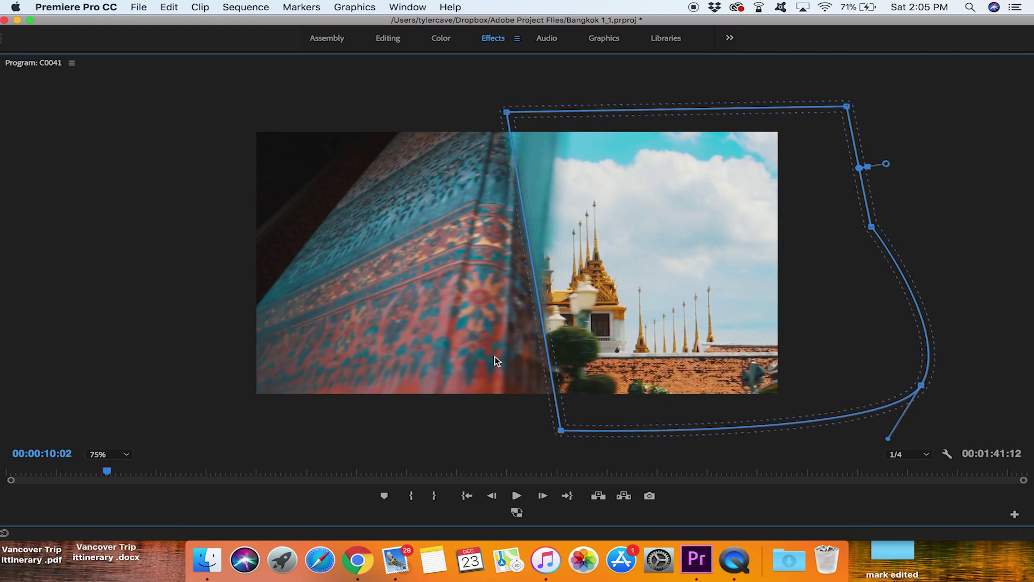
pyautogui.moveTo(560, 430); pyautogui.dragTo(507, 434)
# At 00:00:10:03, slant the mask's left side along the pillar's edge, with its lower point below the picture's lower-left area
pyautogui.click(542, 495)
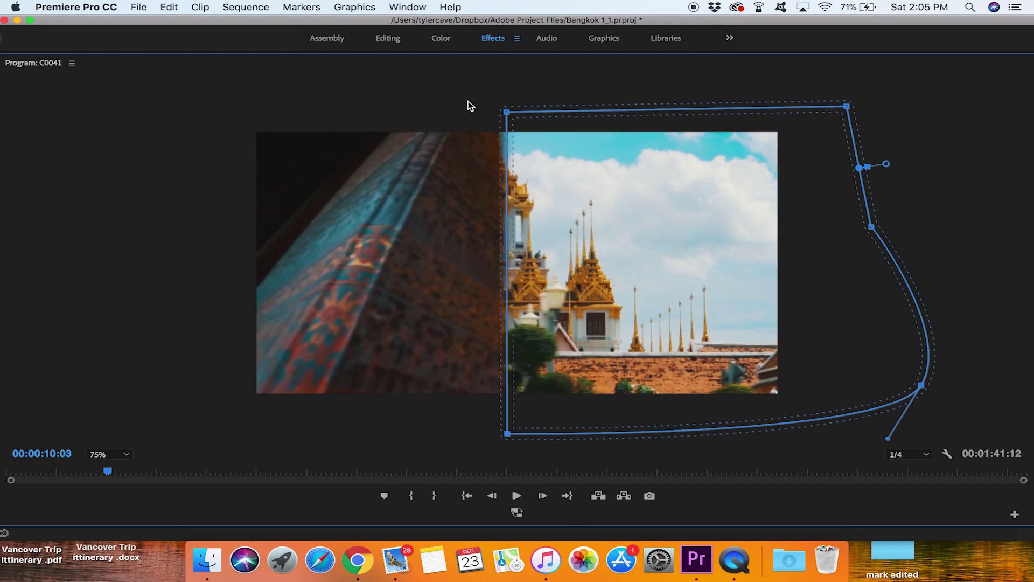
pyautogui.moveTo(506, 112); pyautogui.dragTo(445, 106)
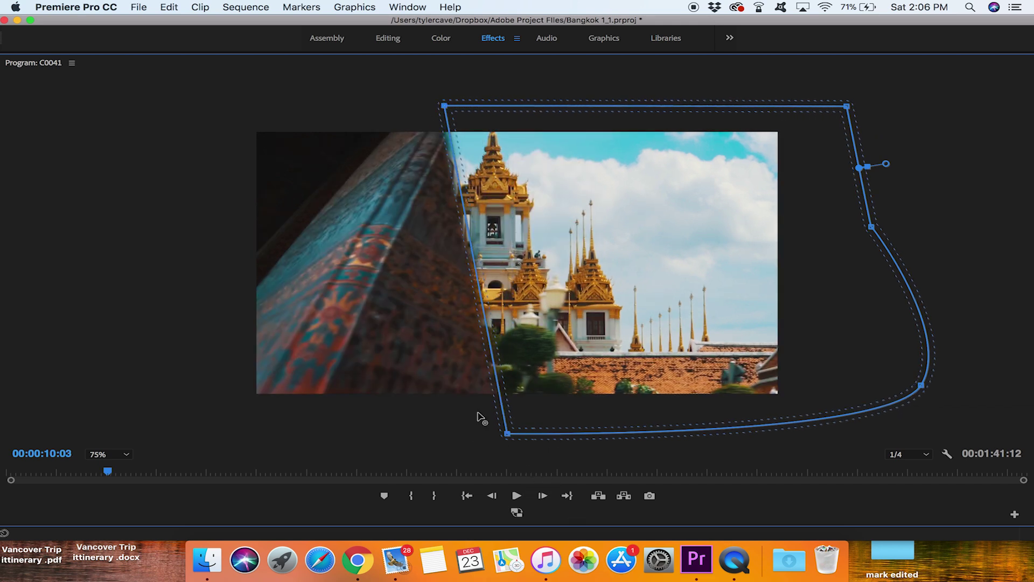
pyautogui.moveTo(508, 433); pyautogui.dragTo(322, 425)
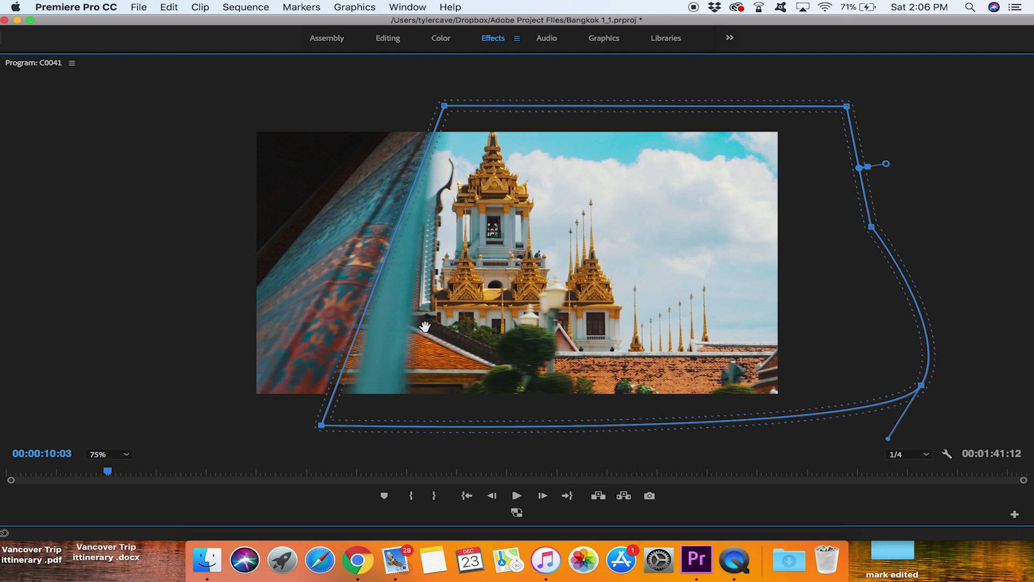
# Over the two frames up to 00:00:10:05, shift the mask's left-hand points to follow the pillar's edge toward the upper-left corner
pyautogui.click(545, 493)
pyautogui.moveTo(445, 105); pyautogui.dragTo(409, 103)
pyautogui.moveTo(322, 424); pyautogui.dragTo(184, 421)
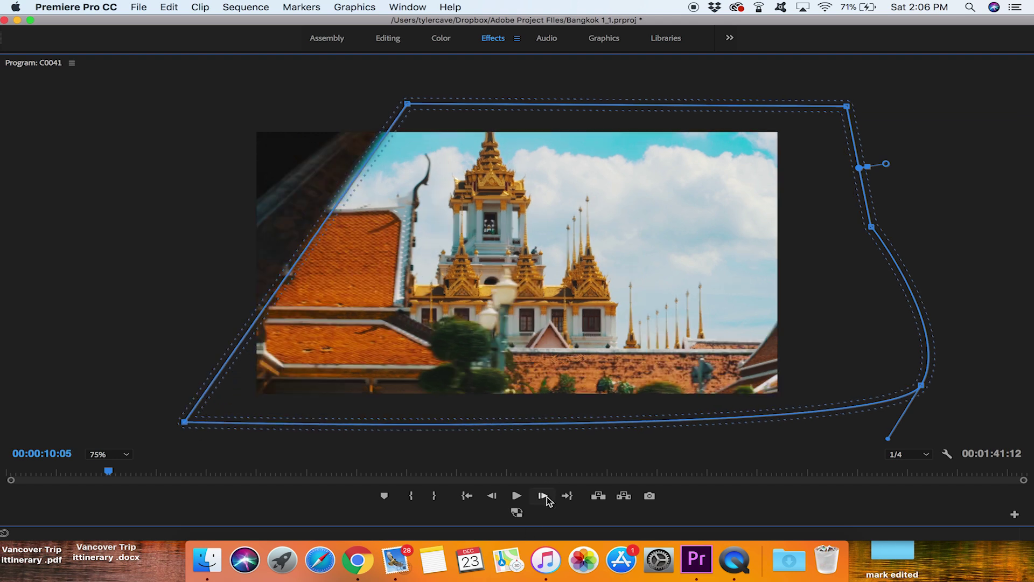
pyautogui.moveTo(407, 103); pyautogui.dragTo(370, 100)
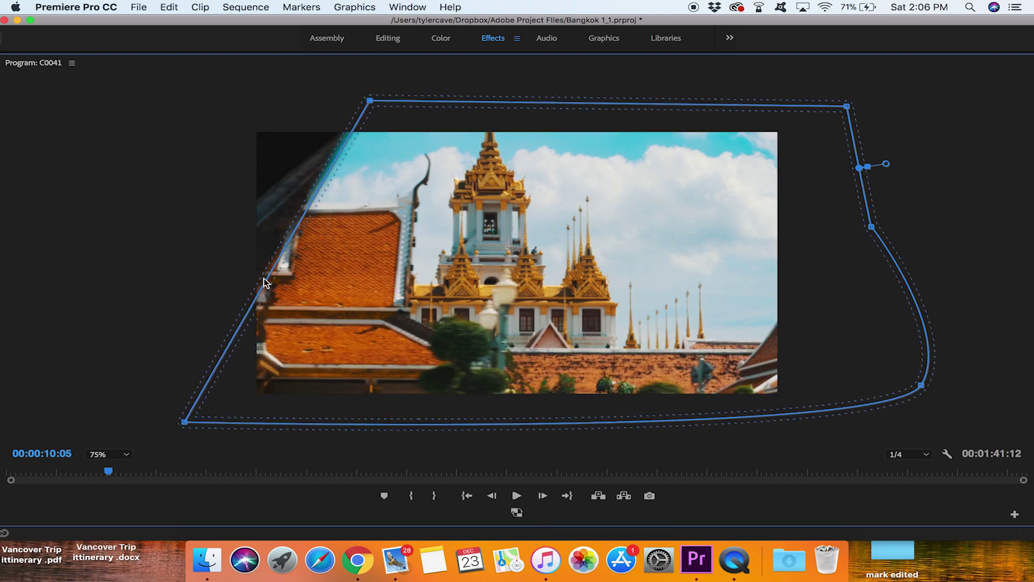
pyautogui.moveTo(184, 422); pyautogui.dragTo(123, 401)
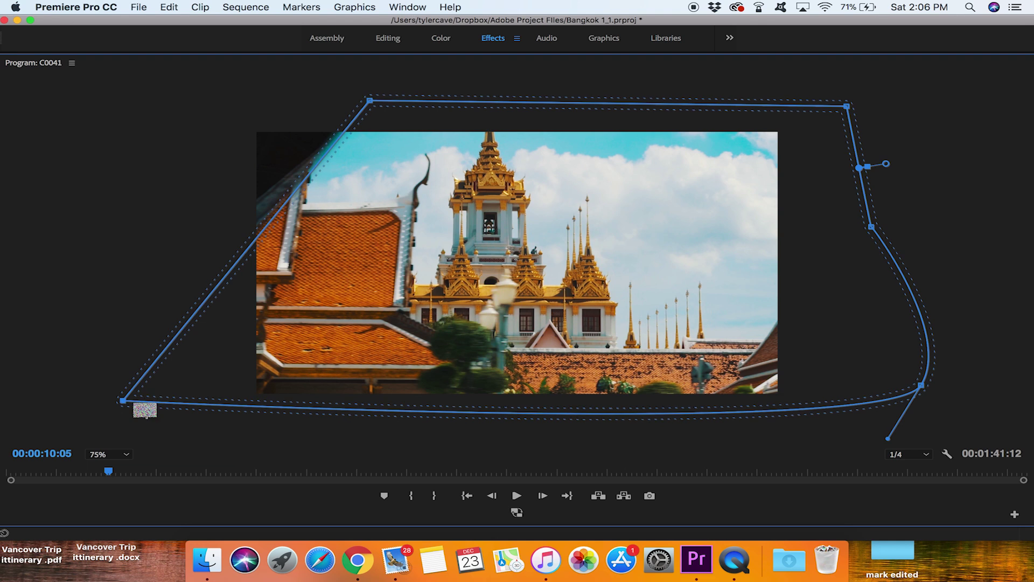
# At 00:00:10:06, push the mask's left side past the picture's upper-left corner and add a bottom-edge point pulled below the picture
pyautogui.click(544, 494)
pyautogui.moveTo(370, 100); pyautogui.dragTo(331, 90)
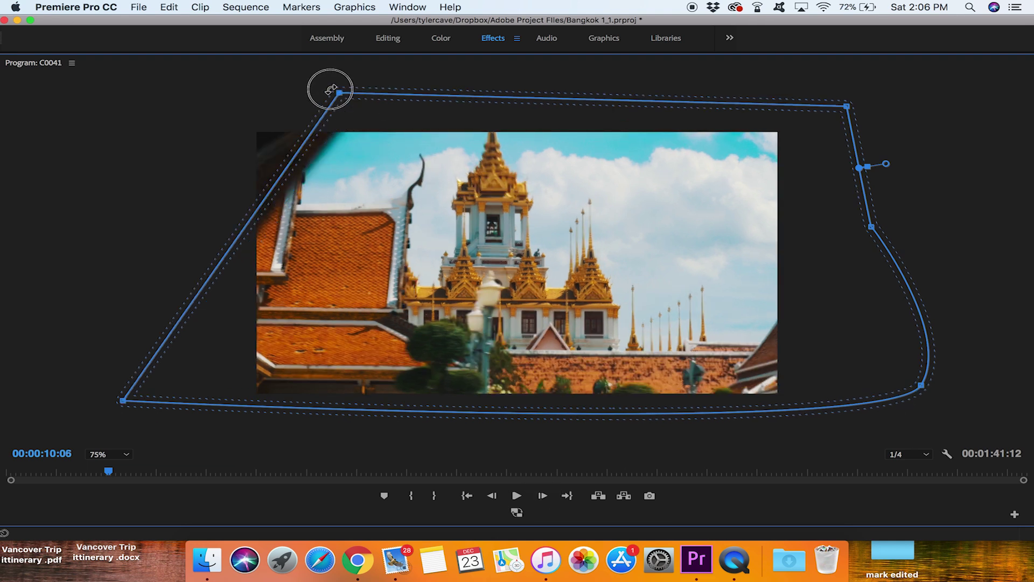
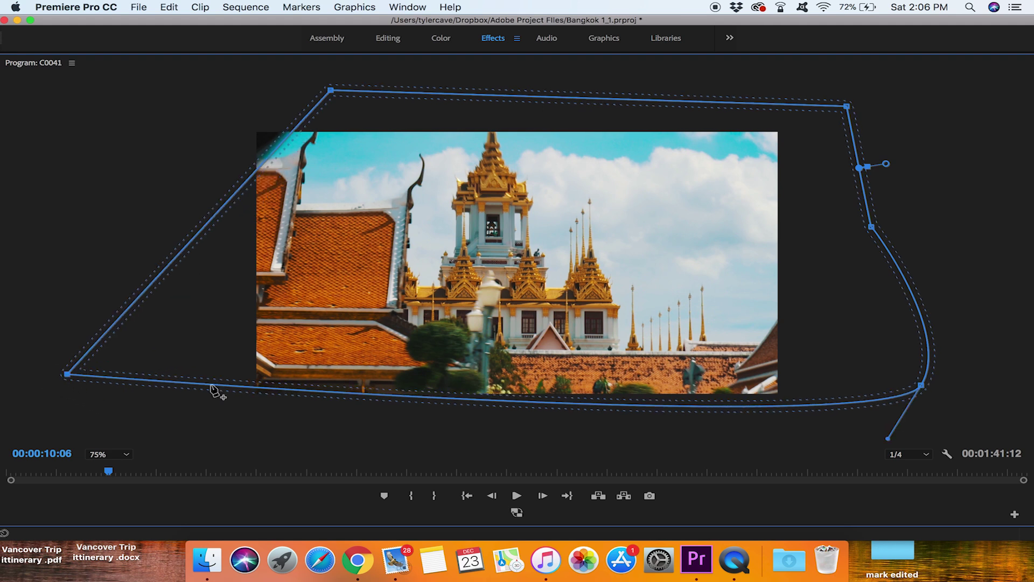
pyautogui.click(266, 399)
pyautogui.moveTo(264, 424); pyautogui.dragTo(264, 423)
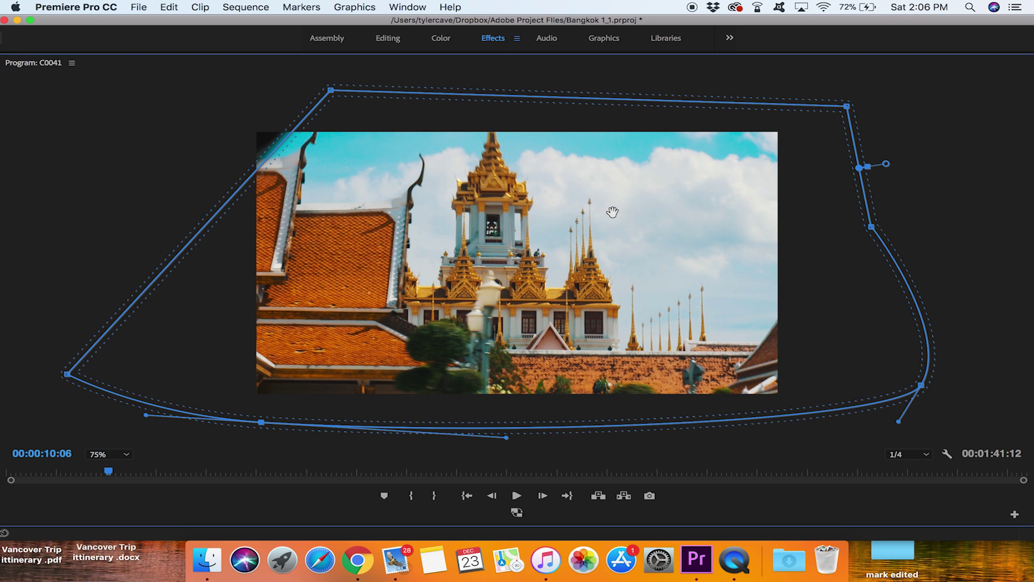
# Restore the program monitor to its normal size and set its zoom level to Fit
pyautogui.click(542, 495)
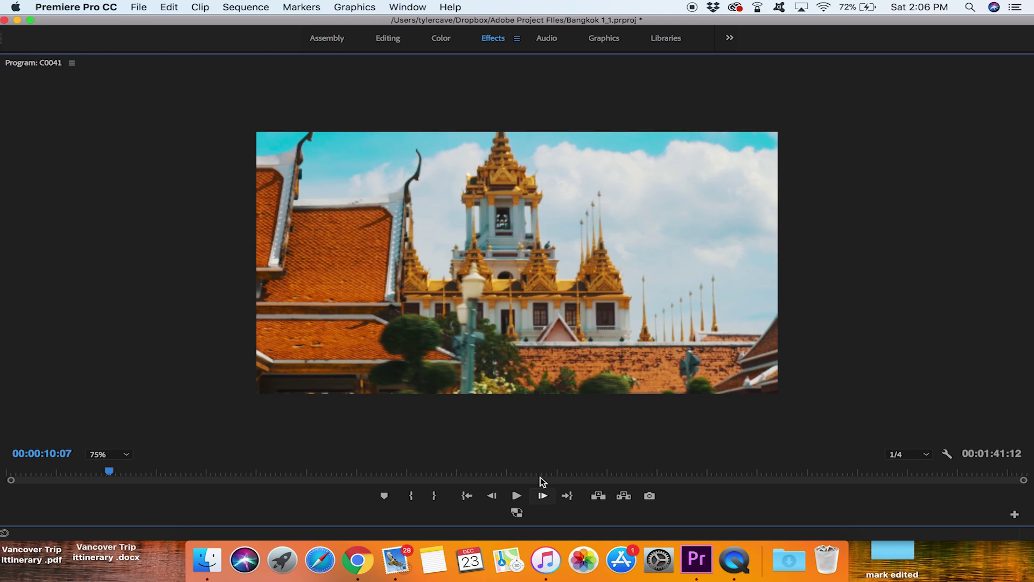
pyautogui.doubleClick(13, 65)
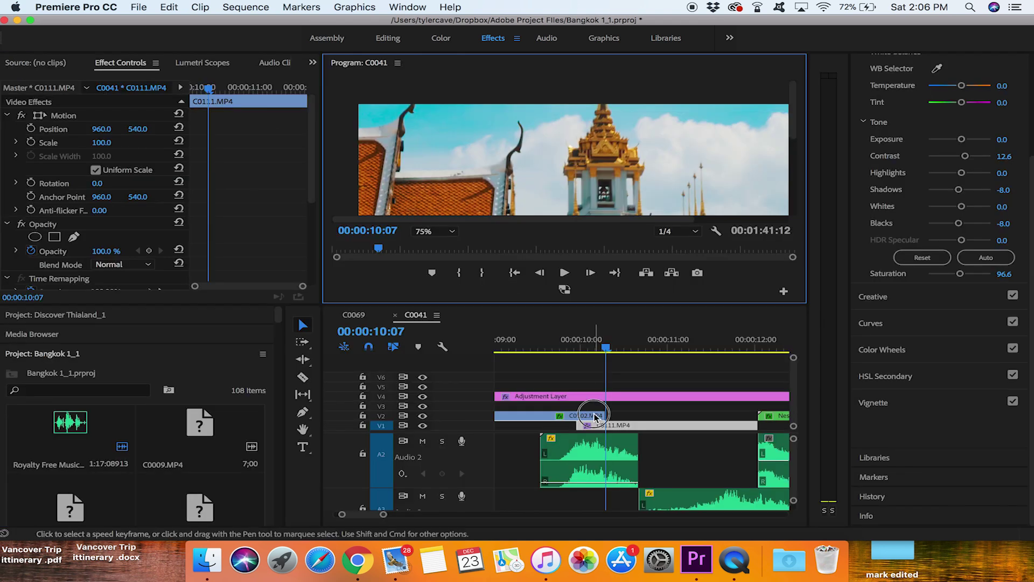
pyautogui.click(597, 326)
pyautogui.moveTo(606, 345); pyautogui.dragTo(575, 345)
pyautogui.click(421, 249)
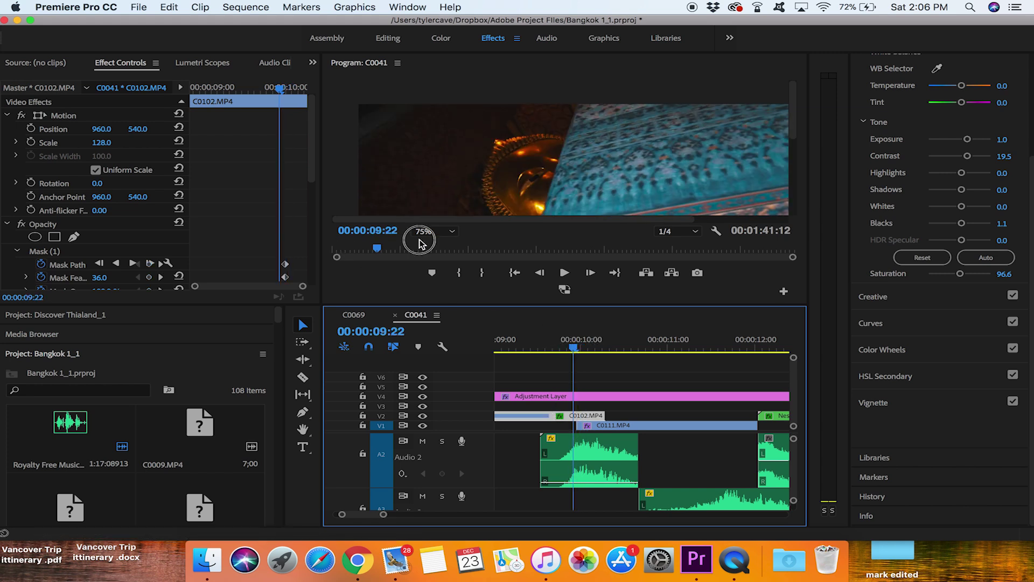
pyautogui.click(421, 234)
pyautogui.click(429, 241)
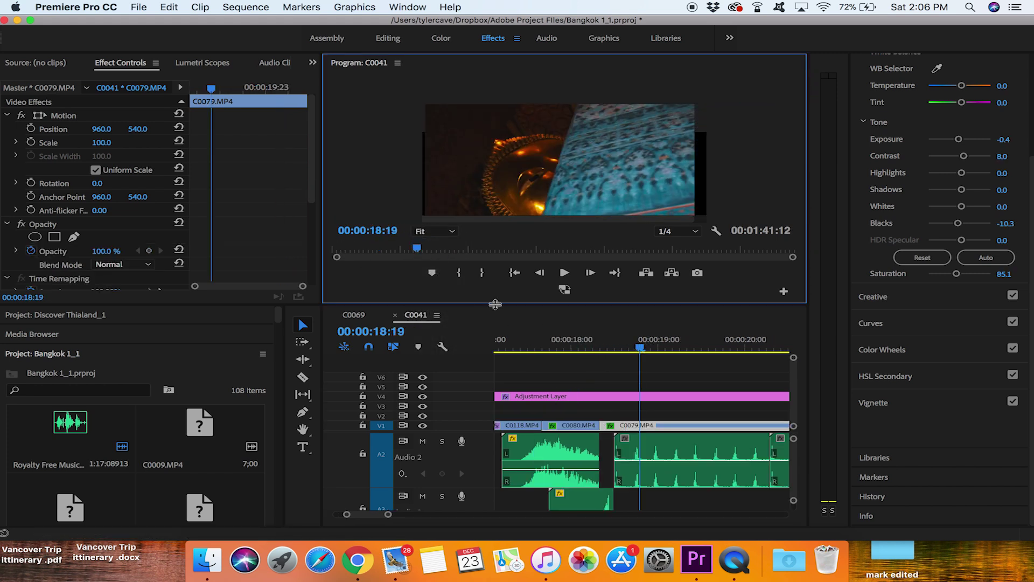
# At 00:00:09:21, select the opacity mask of C0102.MP4 and move it farther outside the picture's right edge
pyautogui.scroll(-5, 586, 381)
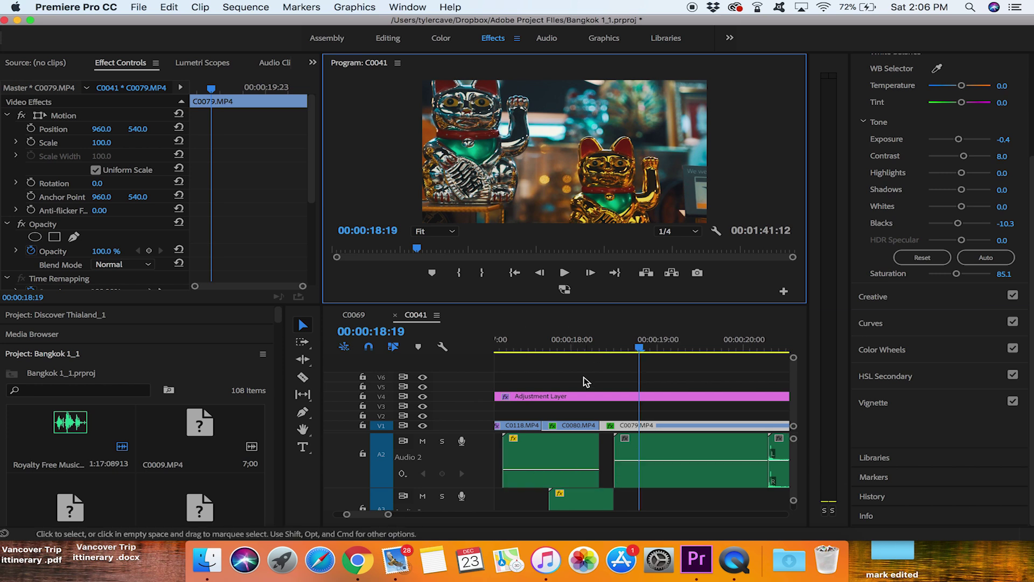
pyautogui.hscroll(-2, 586, 381)
pyautogui.click(537, 345)
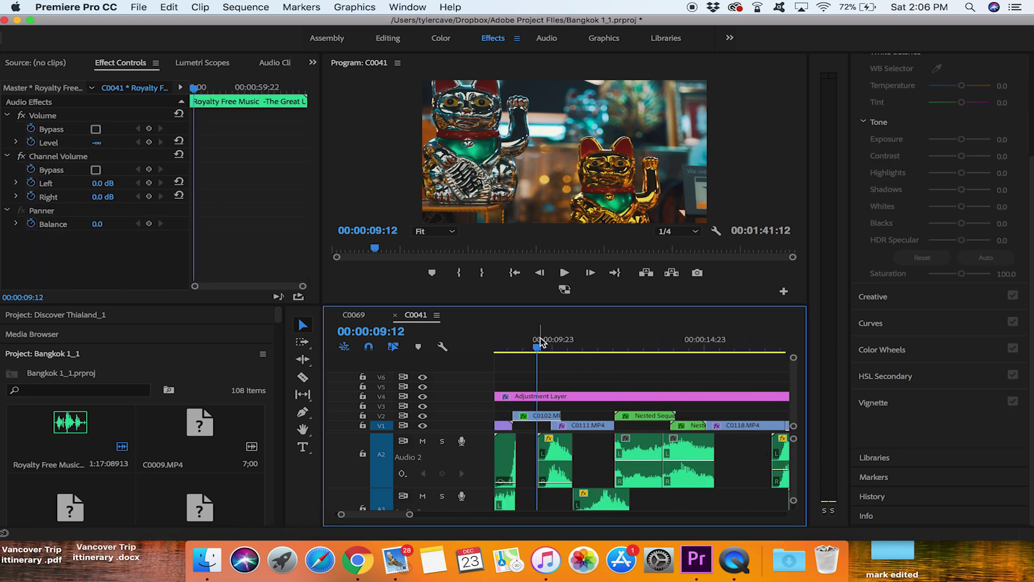
pyautogui.click(541, 415)
pyautogui.click(547, 348)
pyautogui.click(549, 348)
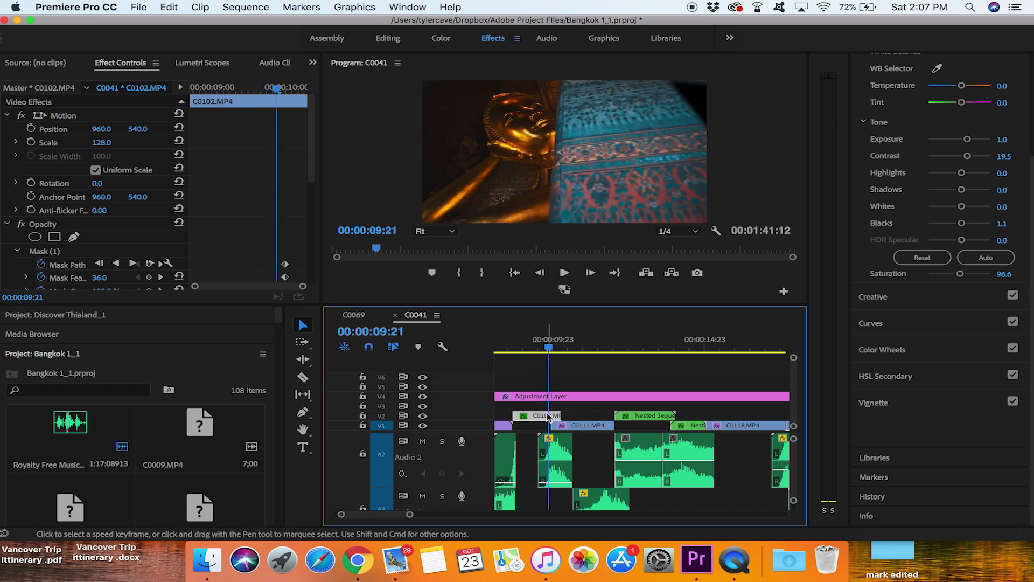
pyautogui.click(42, 252)
pyautogui.moveTo(716, 115); pyautogui.dragTo(785, 131)
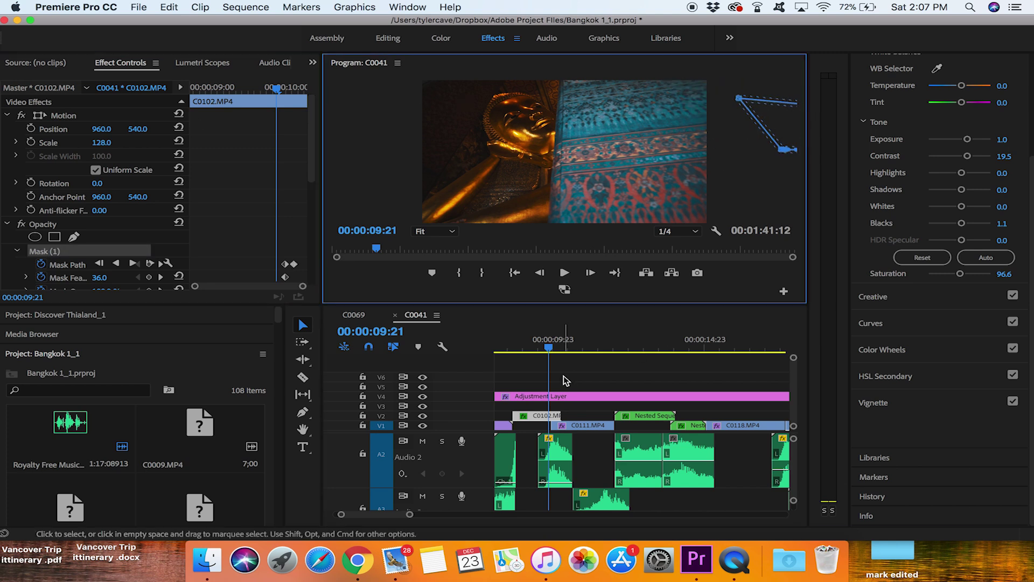
# At 00:00:09:12, move the whole mask outside the picture beyond its right edge
pyautogui.click(537, 347)
pyautogui.moveTo(689, 107); pyautogui.dragTo(774, 143)
pyautogui.click(534, 379)
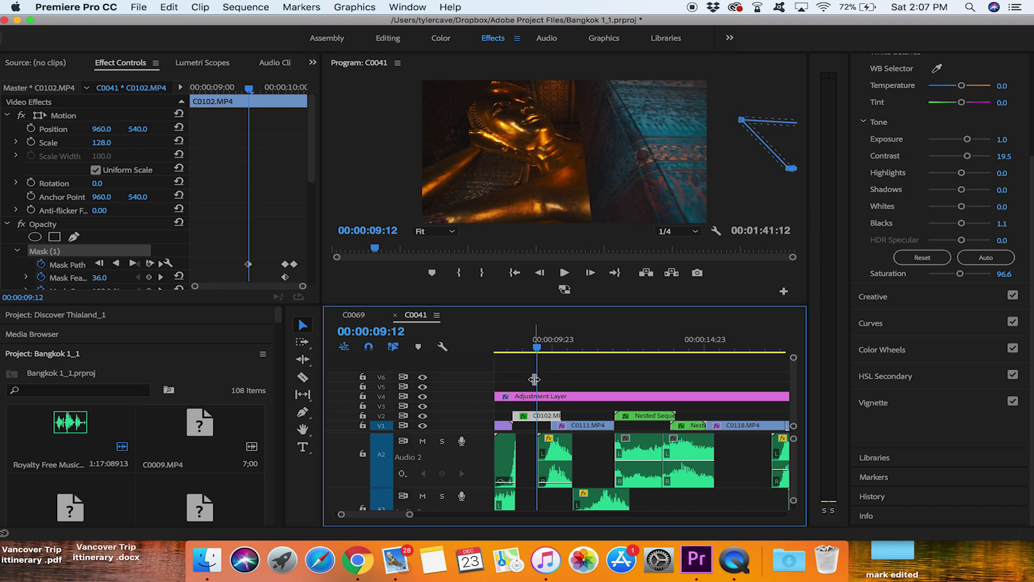
# Play back the transition from 00:00:09:04
pyautogui.click(527, 347)
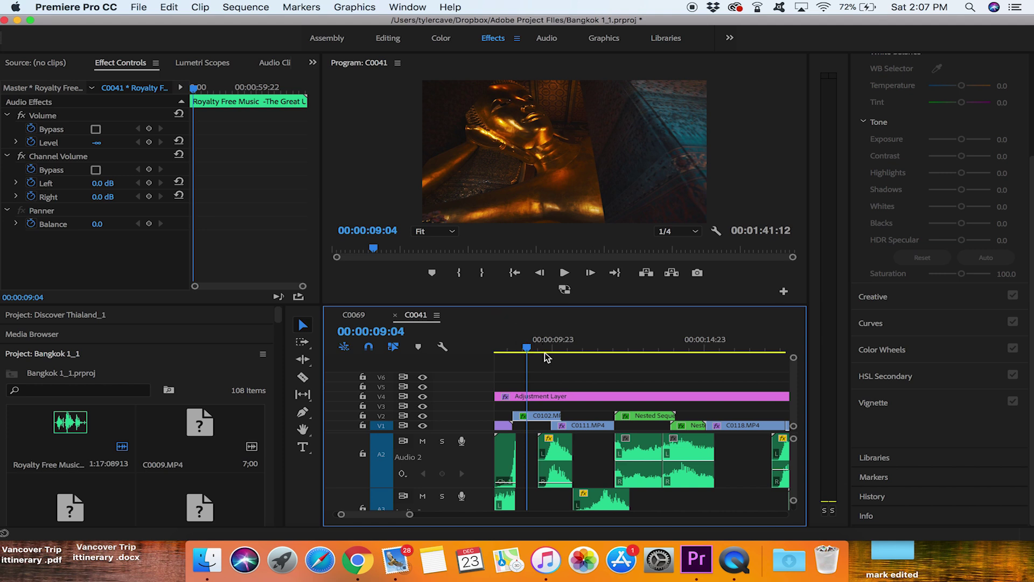
pyautogui.press('space')
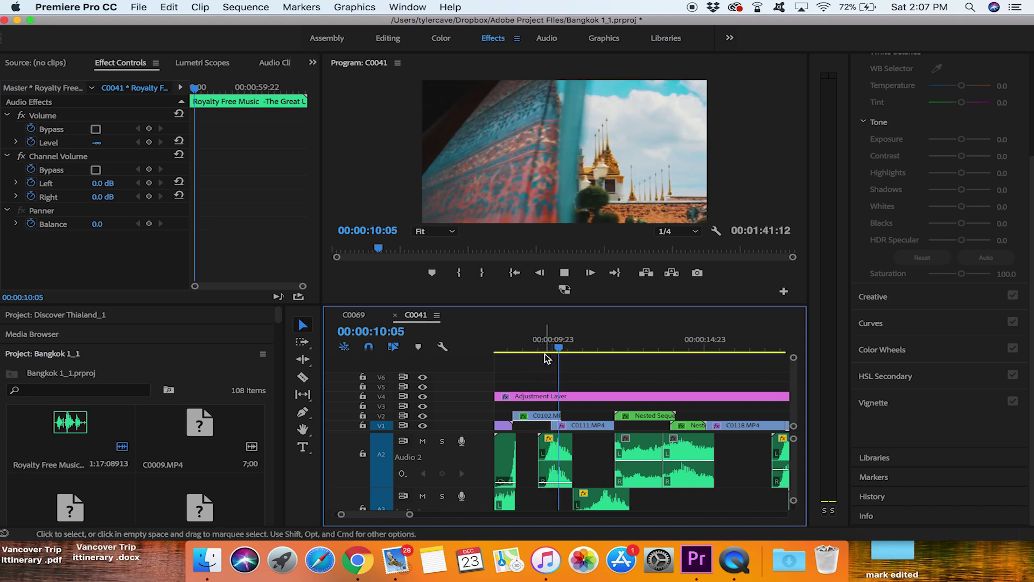
pyautogui.press('space')
# At 00:00:09:20, select the mask of C0102.MP4 again and move it clear of the picture's right edge
pyautogui.click(551, 343)
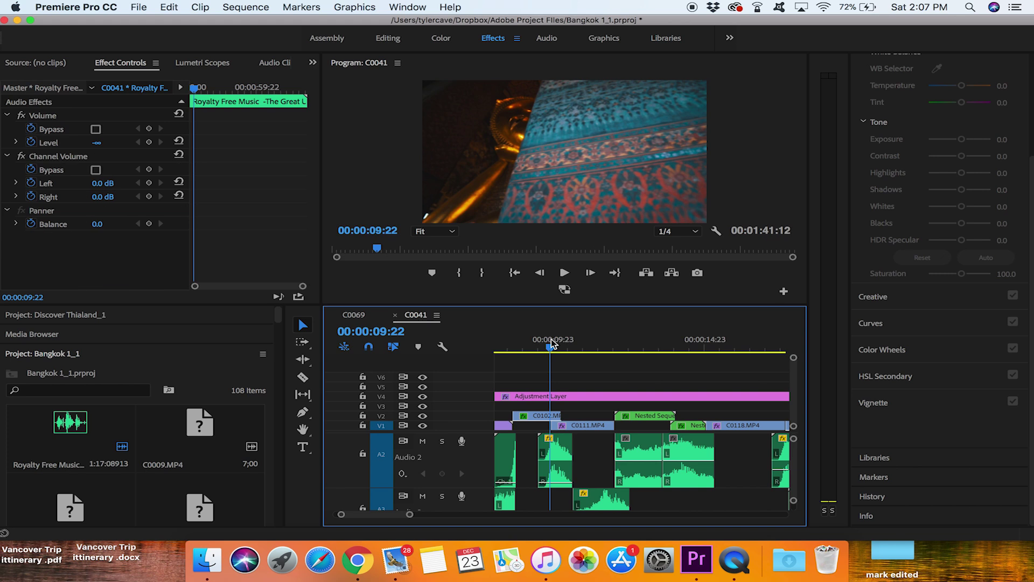
pyautogui.click(538, 273)
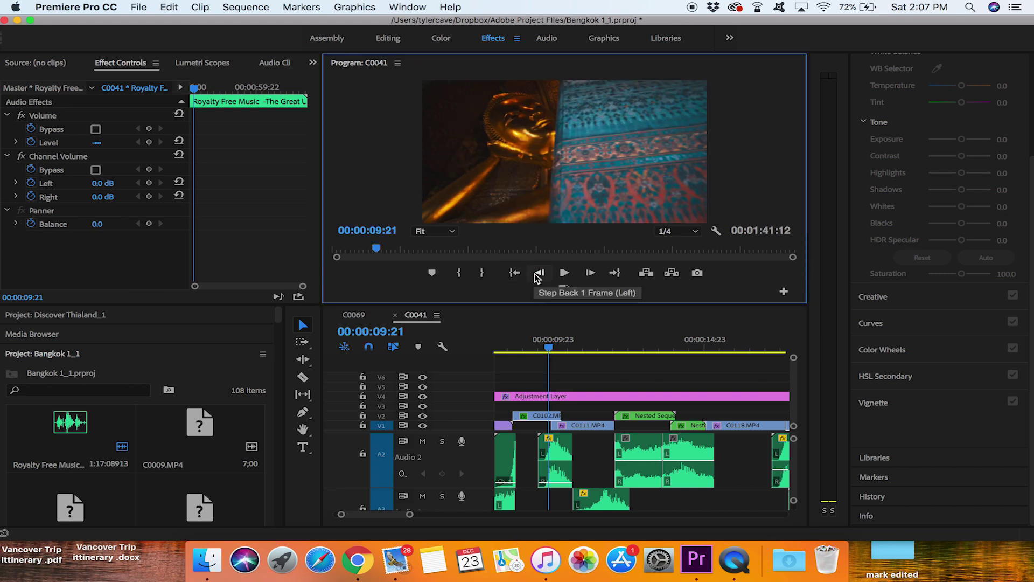
pyautogui.click(538, 273)
pyautogui.click(540, 416)
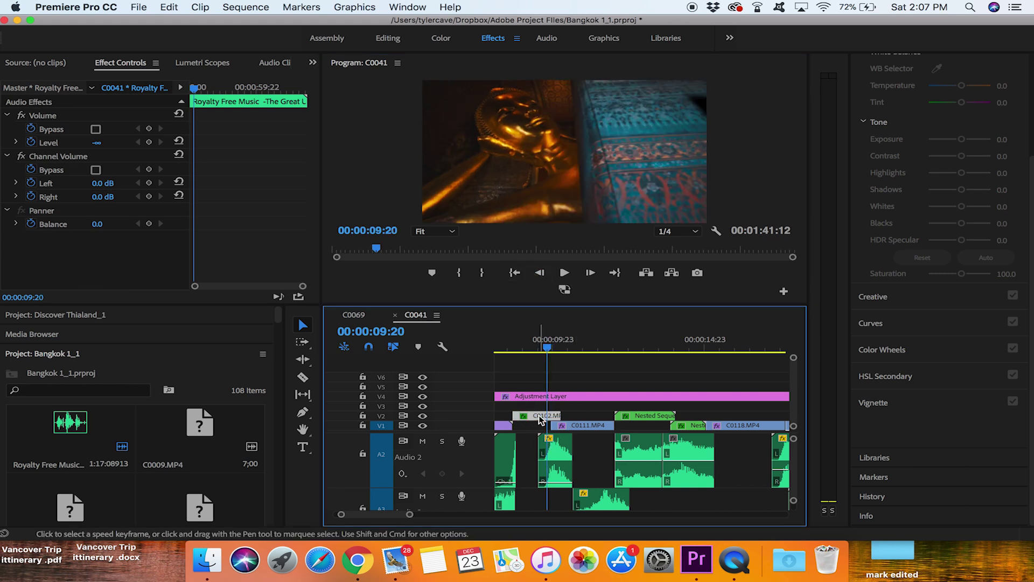
pyautogui.click(44, 251)
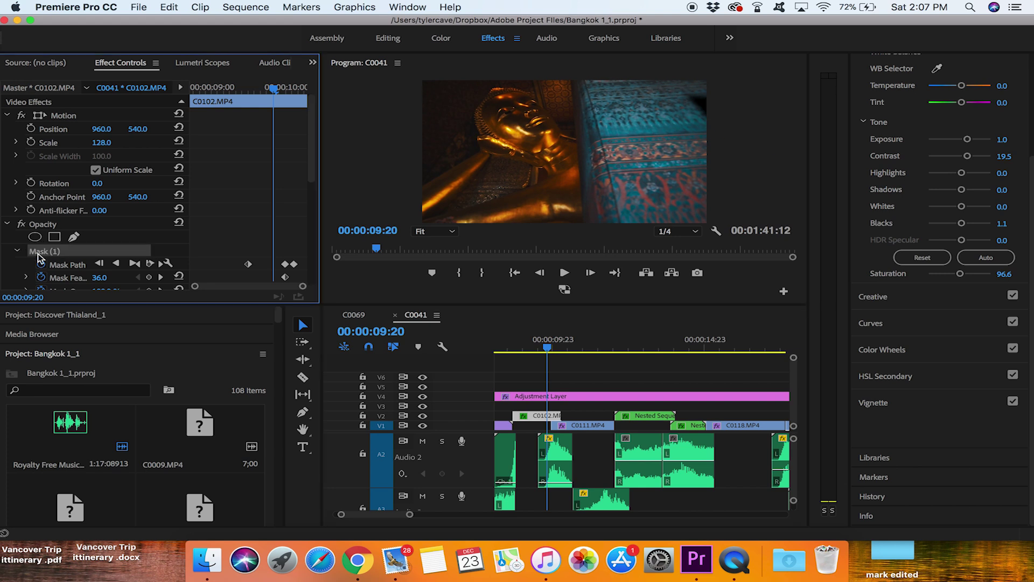
pyautogui.moveTo(731, 116); pyautogui.dragTo(780, 121)
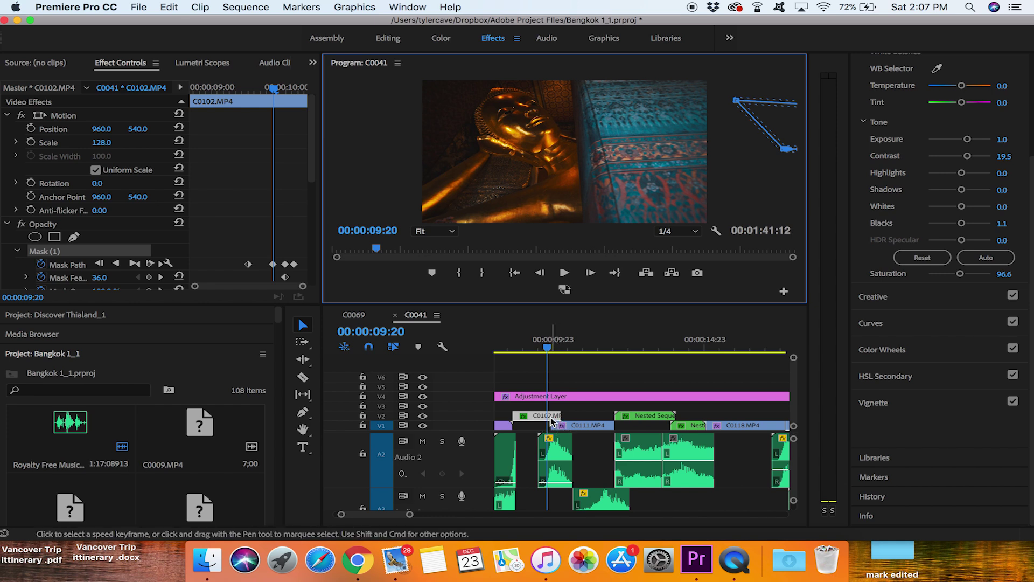
# Replay the masked transition from C0102.MP4 to C0111.MP4 several times to check how the mask follows the pillar
pyautogui.click(545, 344)
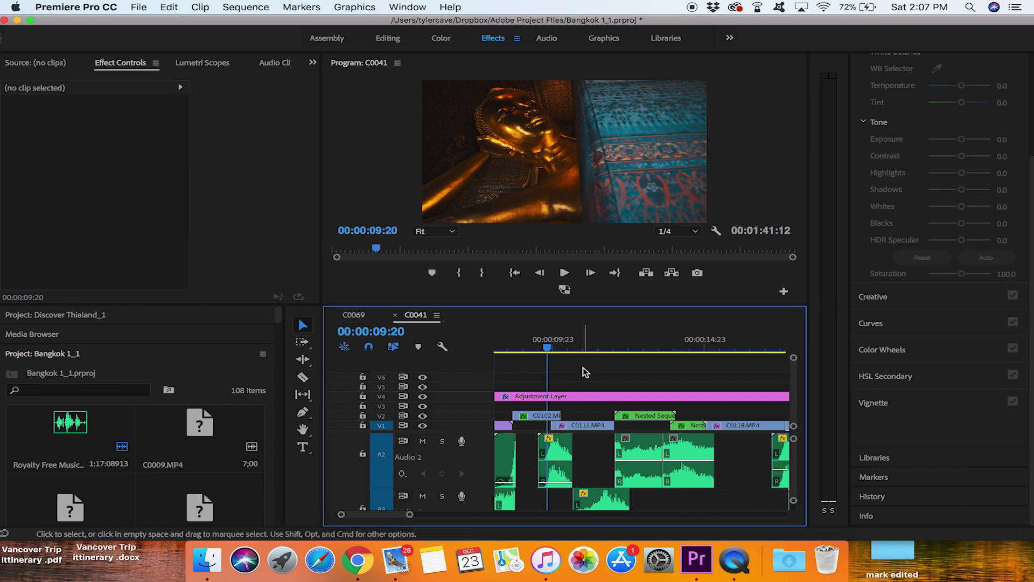
pyautogui.click(535, 345)
pyautogui.press('space')
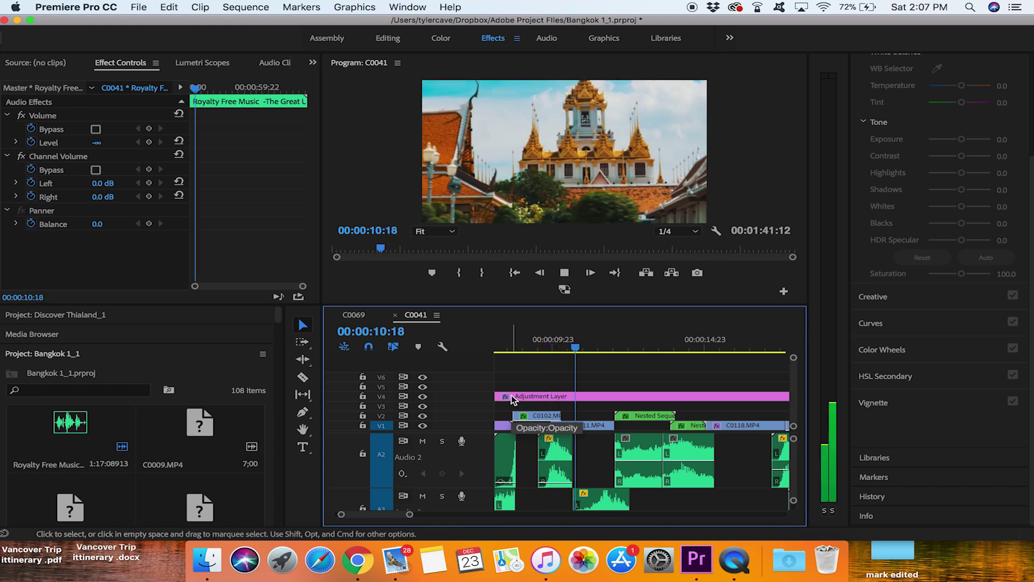
pyautogui.press('space')
pyautogui.click(533, 345)
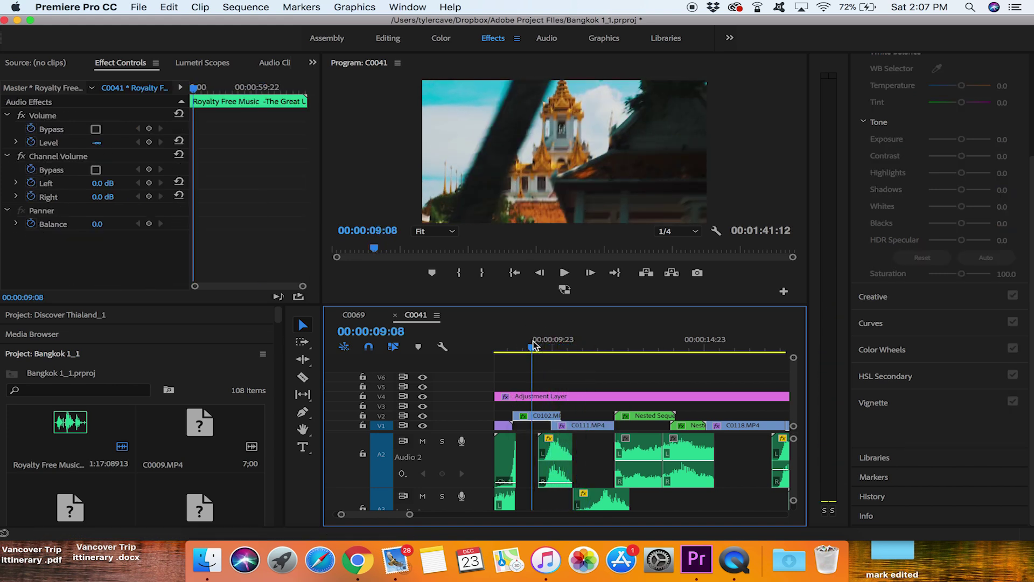
pyautogui.press('space')
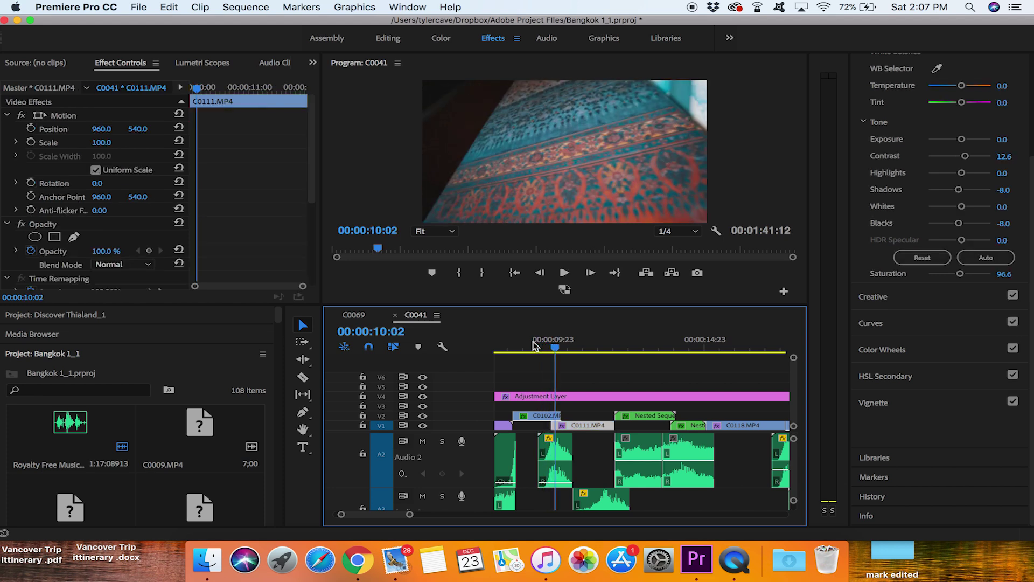
pyautogui.click(541, 345)
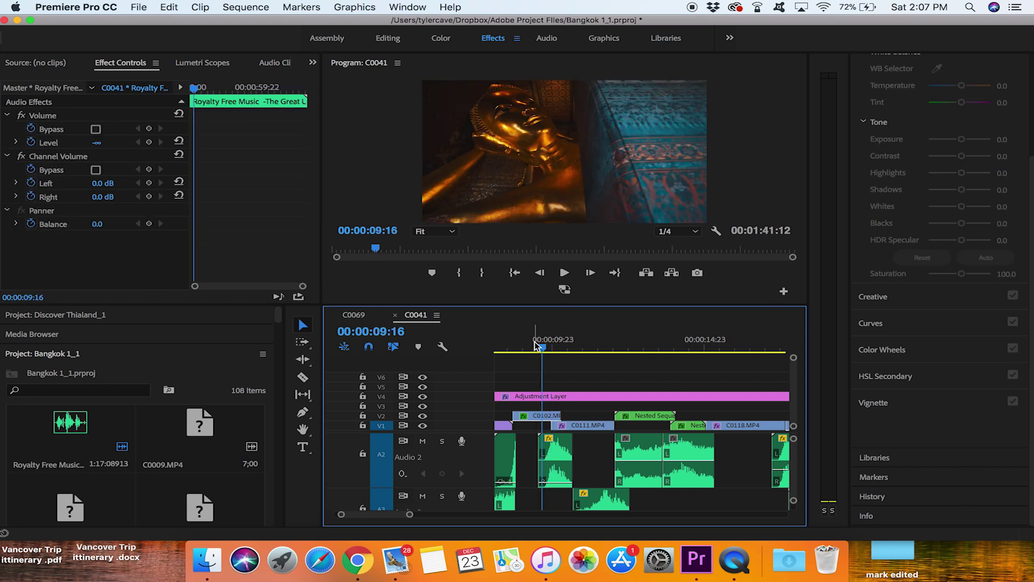
pyautogui.press('space')
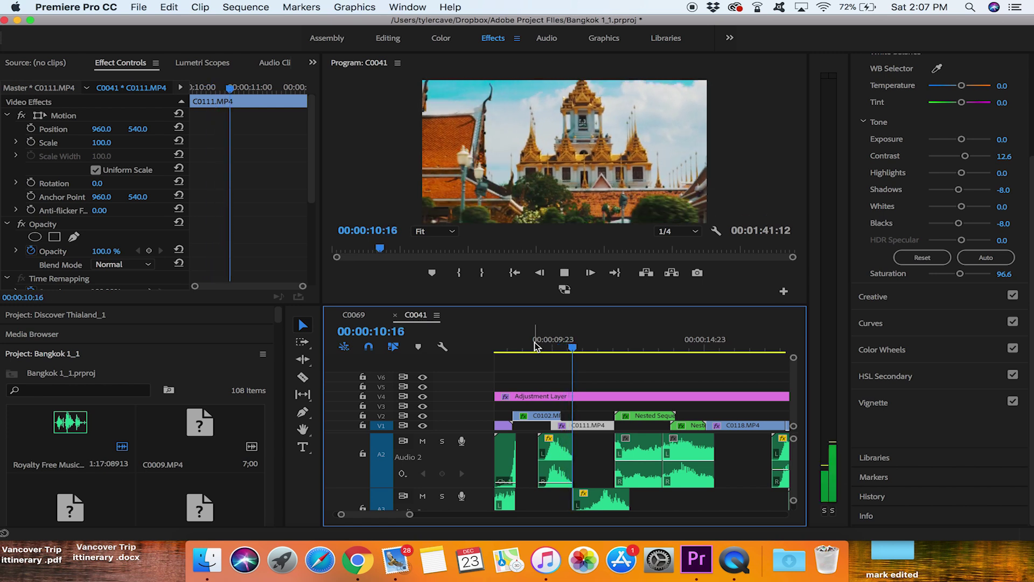
pyautogui.press('space')
pyautogui.click(548, 349)
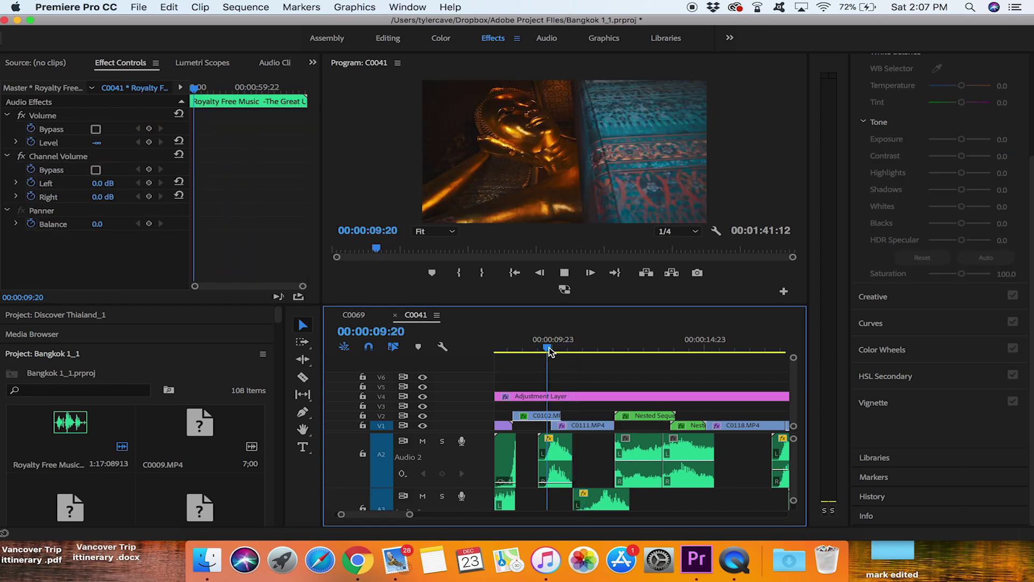
# Finish previewing the masked transition and briefly play the sequence from 00:00:13:00
pyautogui.press('space')
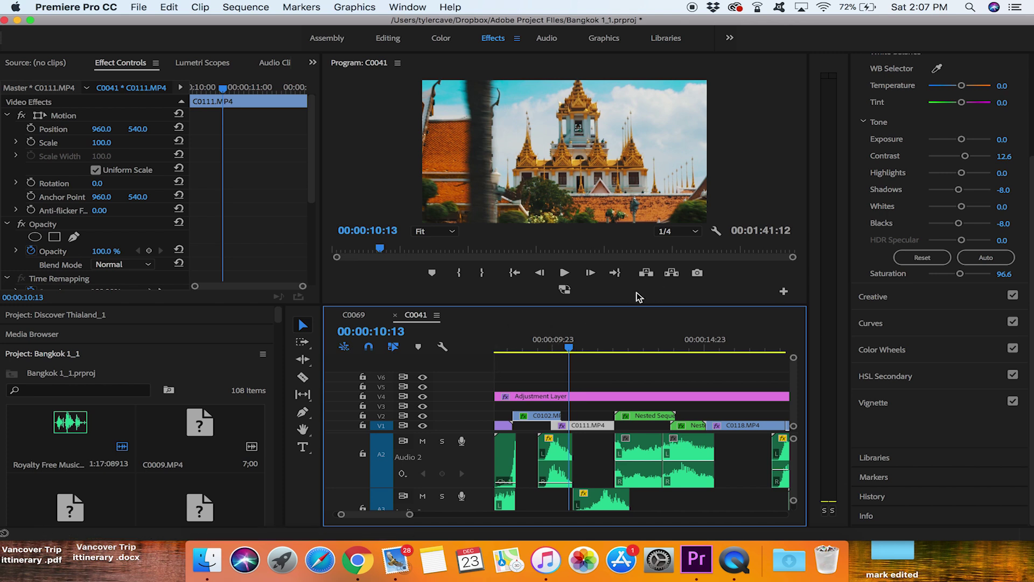
pyautogui.click(648, 341)
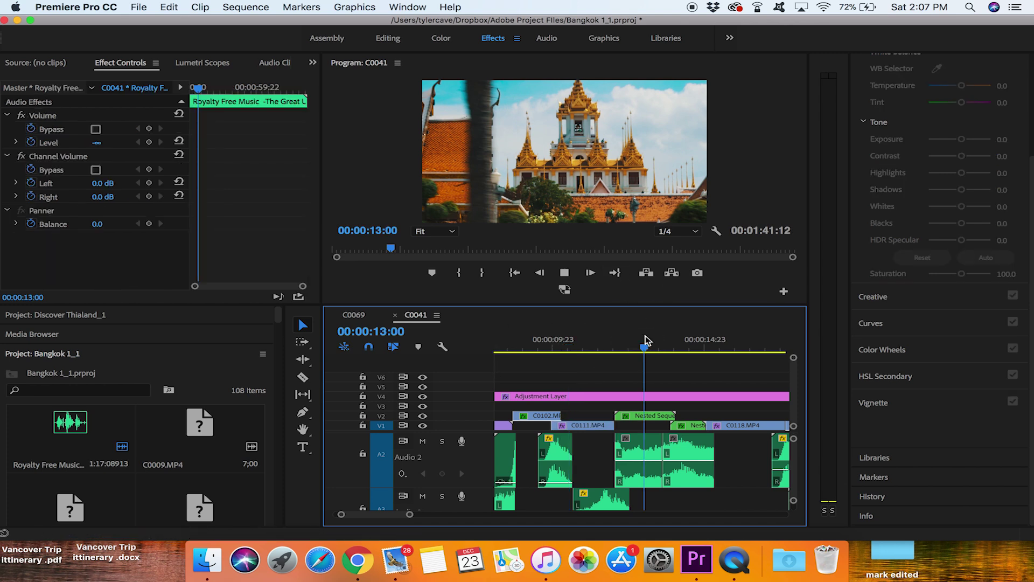
pyautogui.press('space')
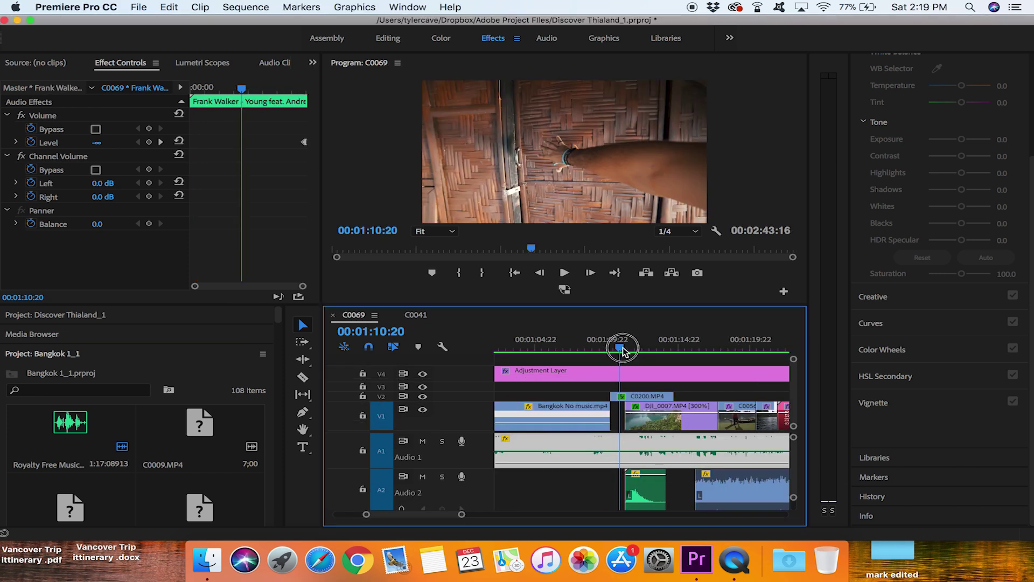
# In sequence C0069, play the door-opening transition from C0200.MP4 to DJI_0007.MP4, starting at 00:01:10:14
pyautogui.click(618, 349)
pyautogui.moveTo(619, 353); pyautogui.dragTo(617, 352)
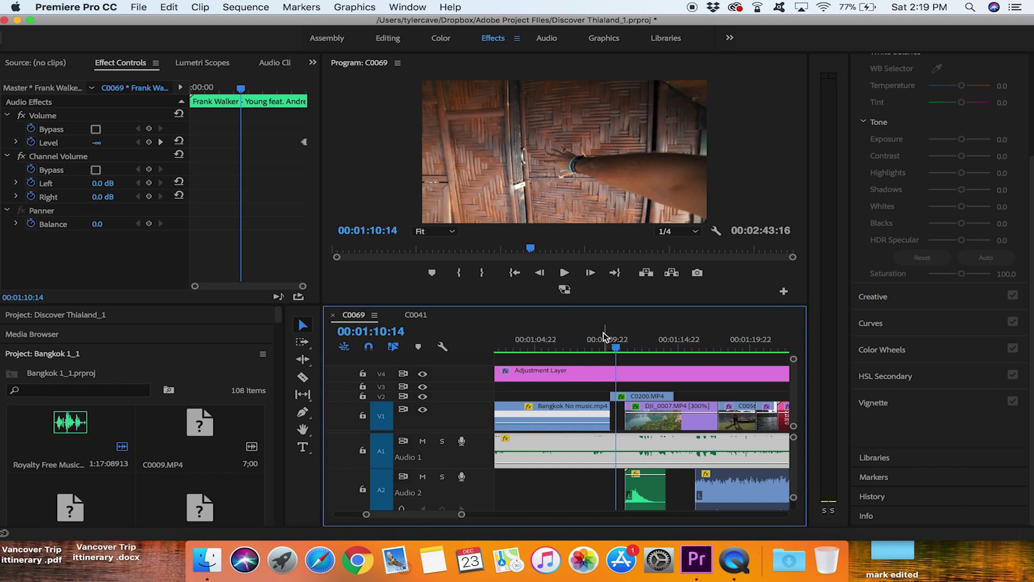
pyautogui.press('space')
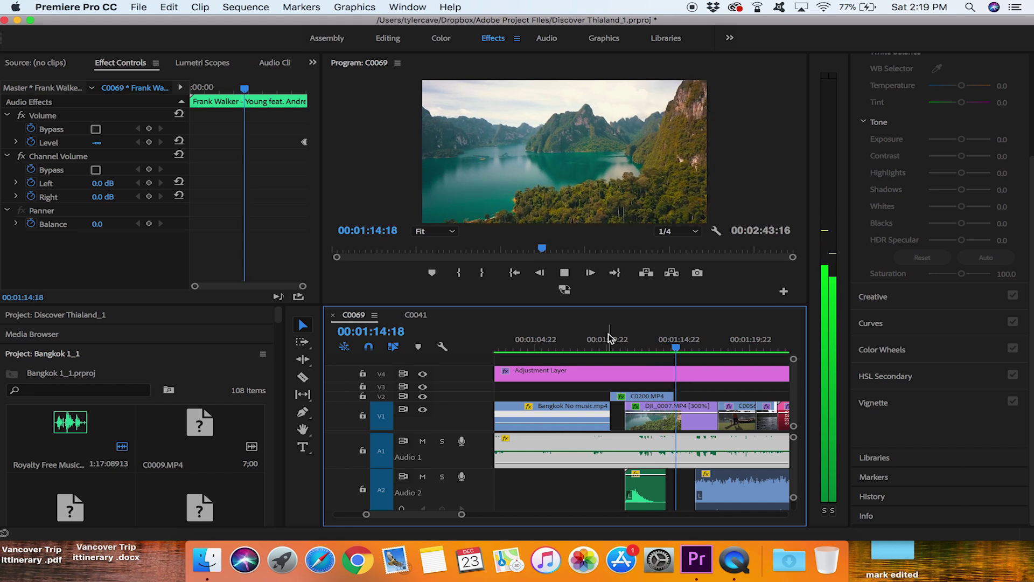
pyautogui.press('space')
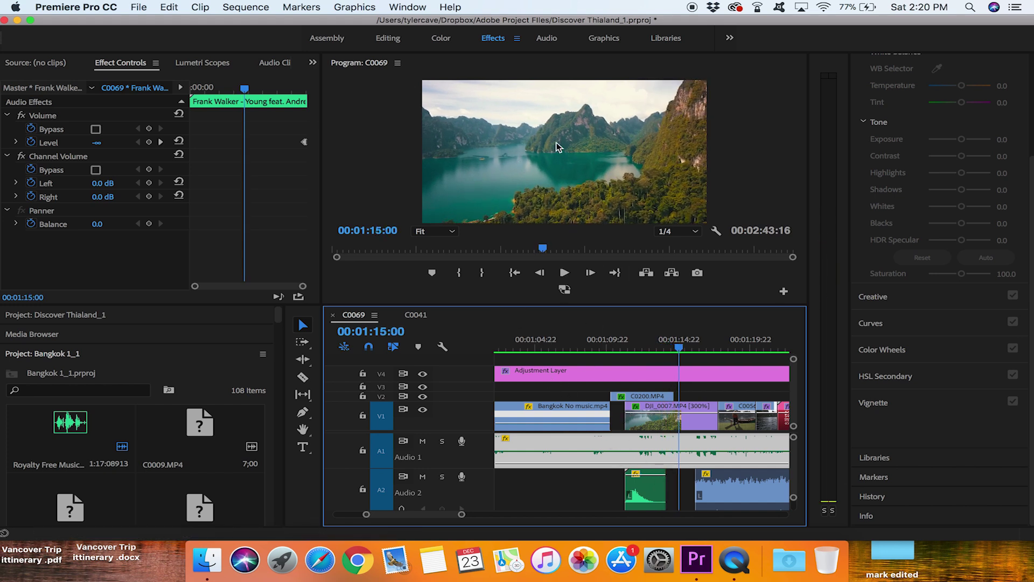
# Hide video track V1 and play C0200.MP4 from 00:01:10:21 to view its masked-out area alone, checking it up to 00:01:13:06
pyautogui.click(619, 341)
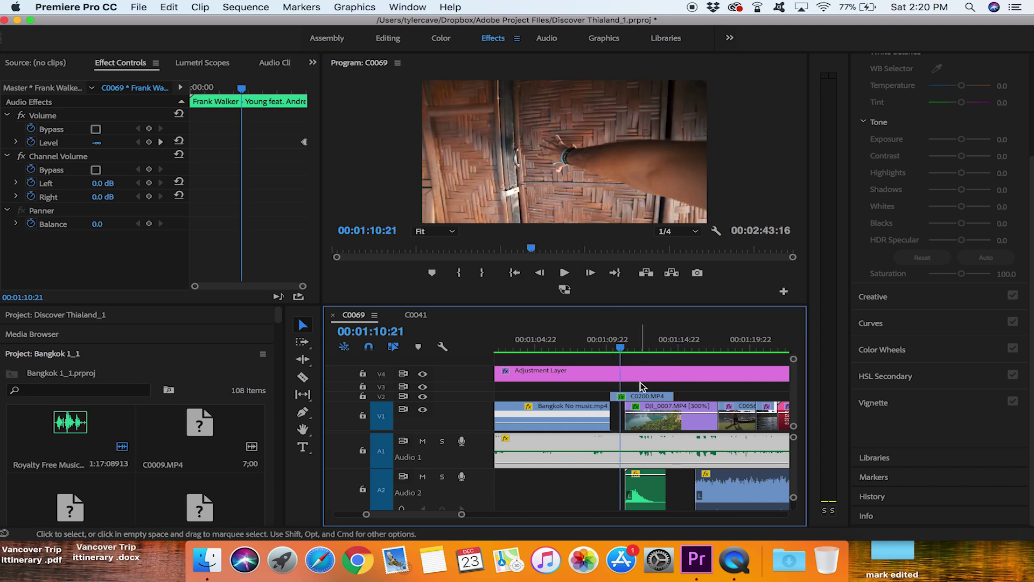
pyautogui.click(640, 421)
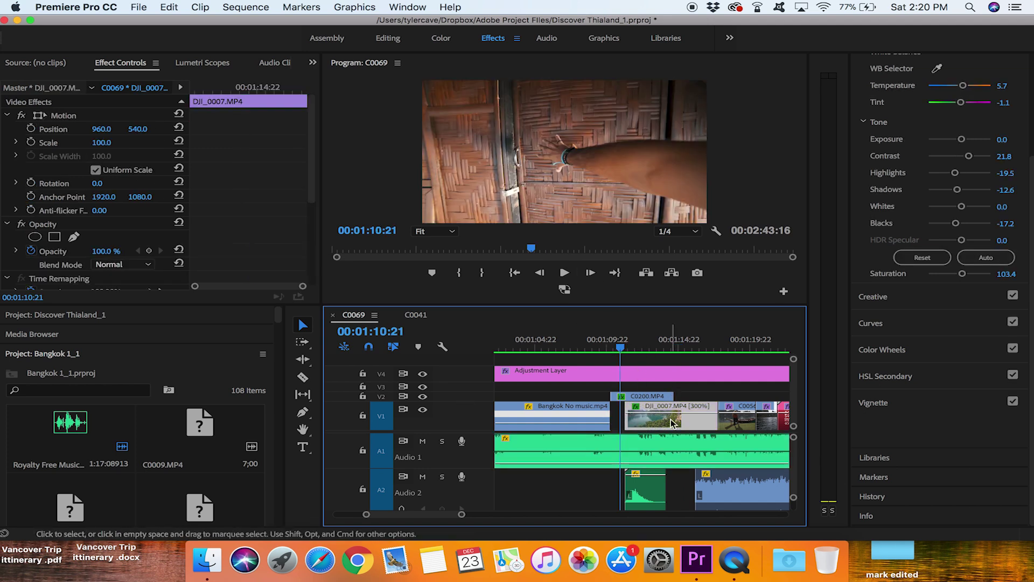
pyautogui.click(423, 409)
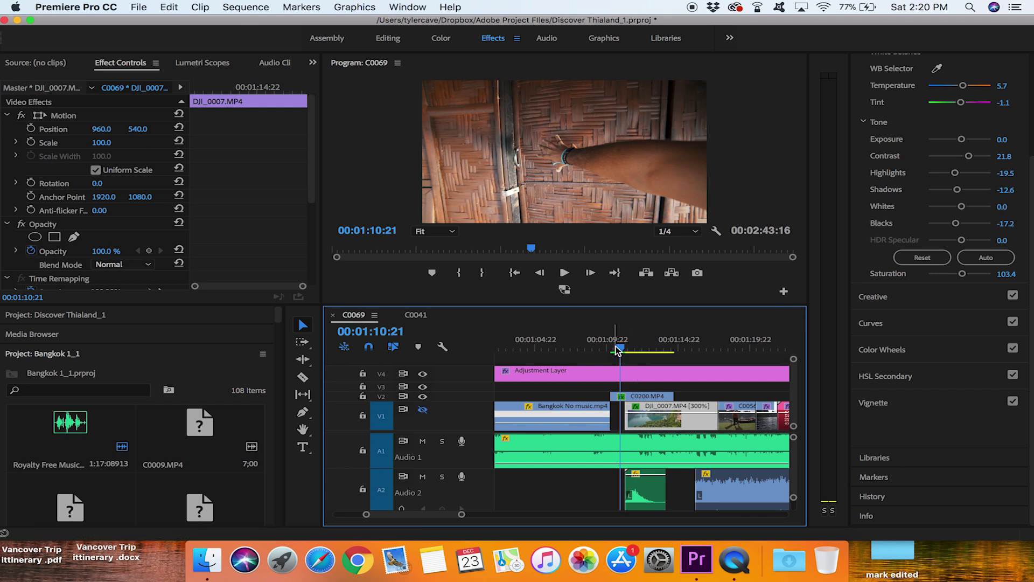
pyautogui.press('space')
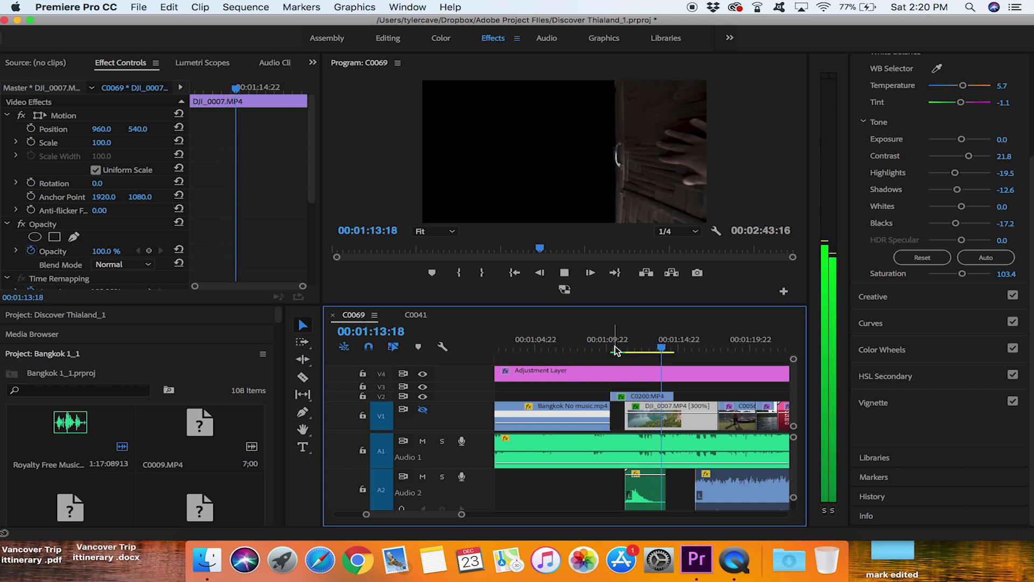
pyautogui.press('space')
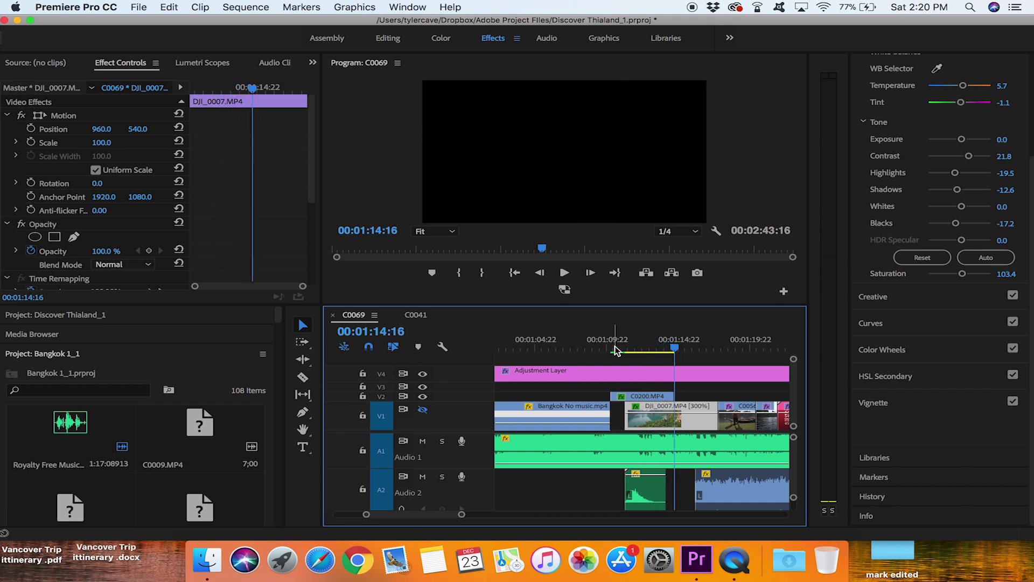
pyautogui.click(649, 343)
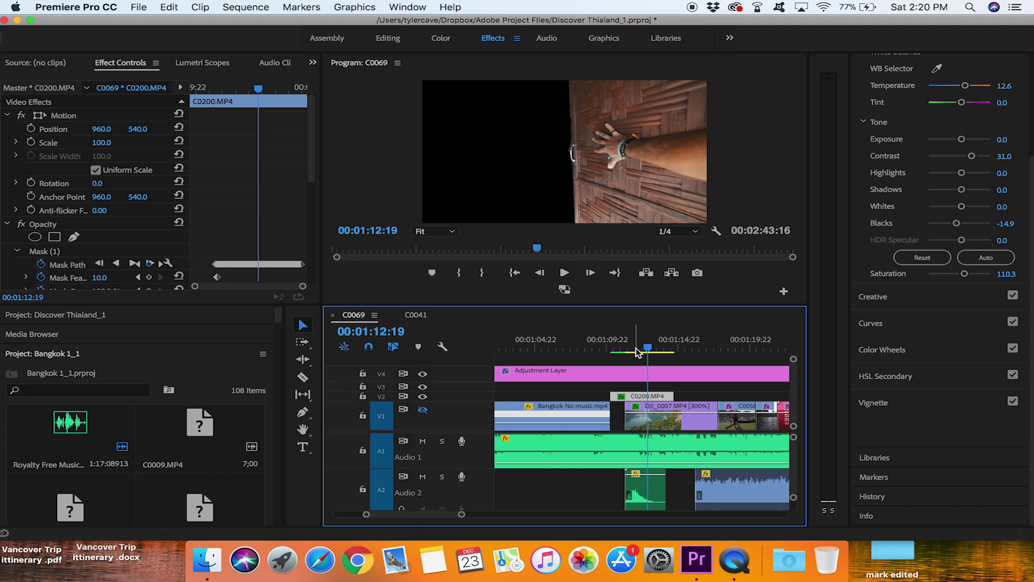
pyautogui.moveTo(649, 350)
pyautogui.mouseDown()
pyautogui.moveTo(662, 347)
pyautogui.moveTo(635, 351)
pyautogui.moveTo(672, 359)
pyautogui.moveTo(655, 355)
pyautogui.mouseUp()
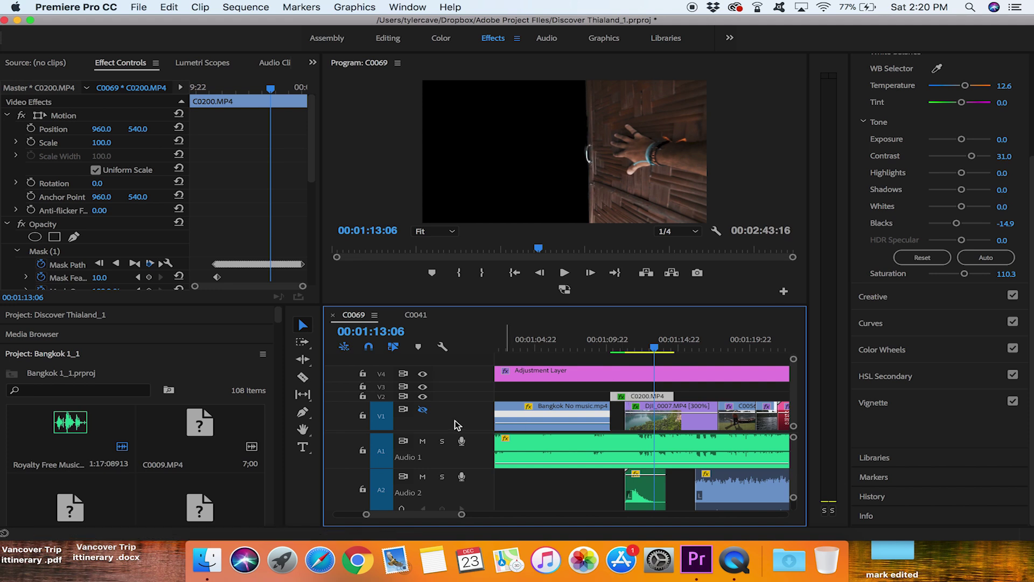
# Make video track V1 visible again and replay the door transition with DJI_0007.MP4 behind the mask
pyautogui.click(423, 413)
pyautogui.moveTo(658, 351); pyautogui.dragTo(617, 350)
pyautogui.press('space')
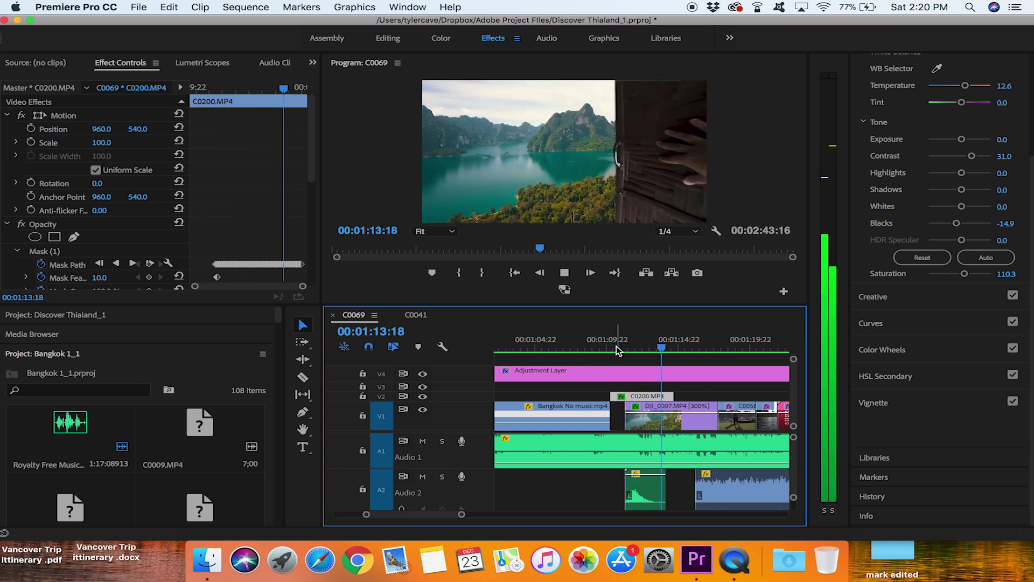
# Find the frame where the door starts to open, at 00:01:11:07, and select Mask (1) of C0200.MP4
pyautogui.moveTo(616, 346); pyautogui.dragTo(626, 348)
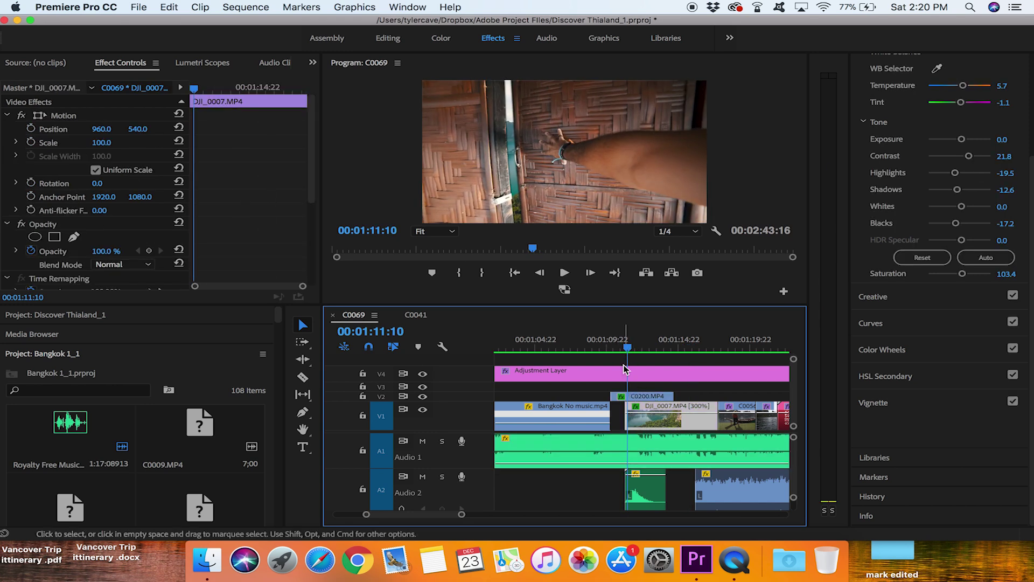
pyautogui.click(624, 348)
pyautogui.click(636, 396)
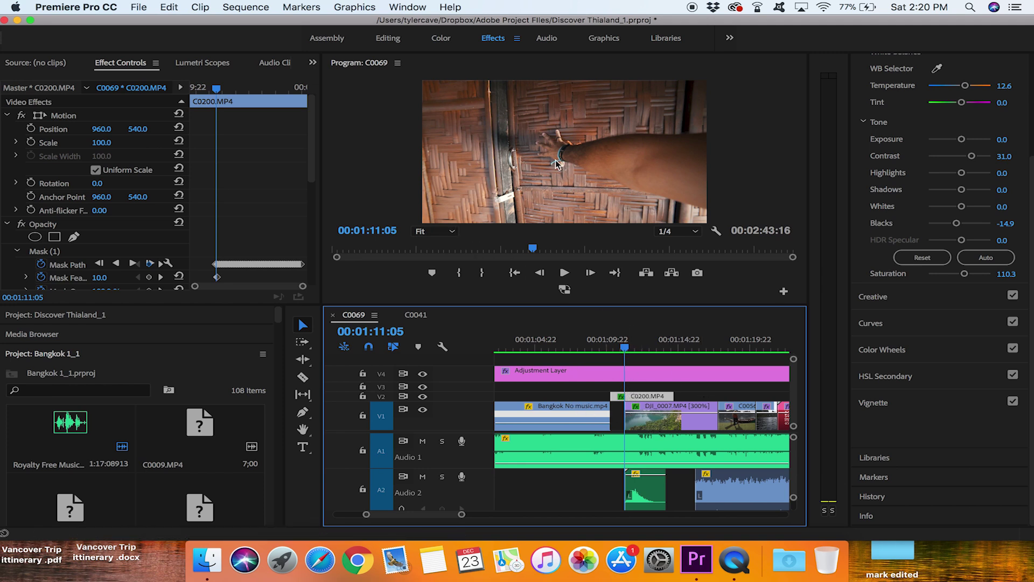
pyautogui.click(625, 347)
pyautogui.moveTo(625, 347); pyautogui.dragTo(624, 348)
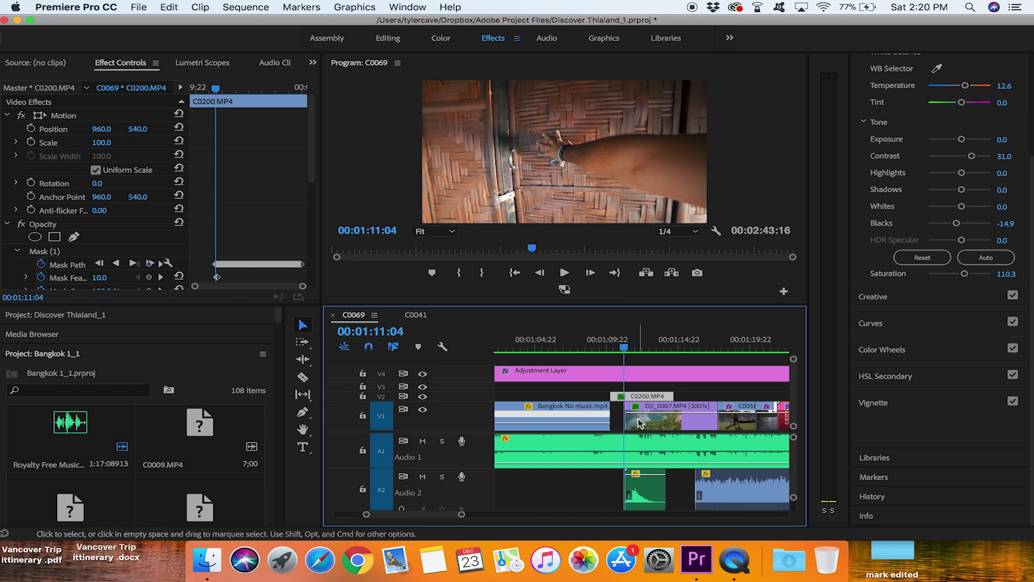
pyautogui.scroll(2, 632, 408)
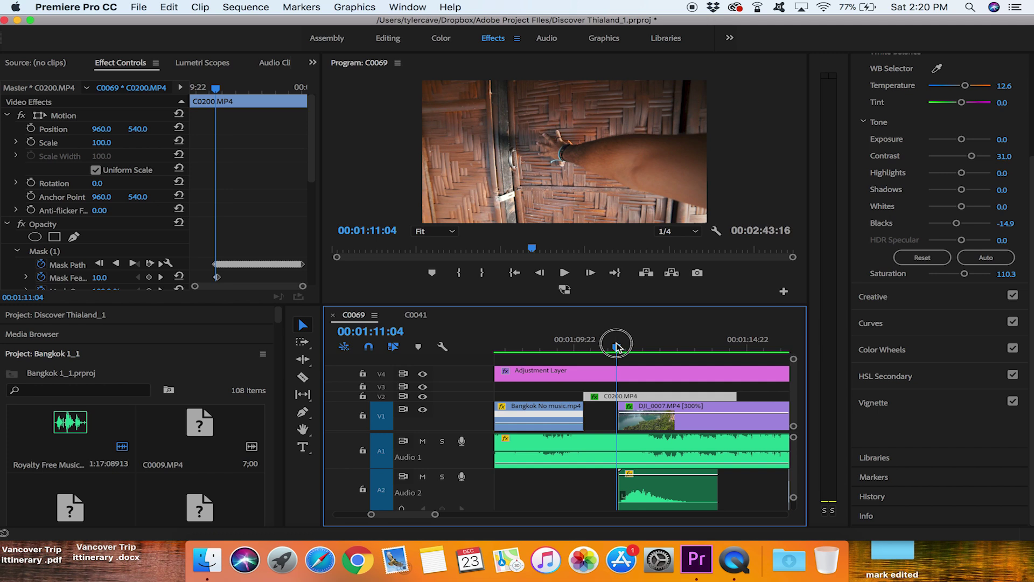
pyautogui.moveTo(618, 347); pyautogui.dragTo(621, 347)
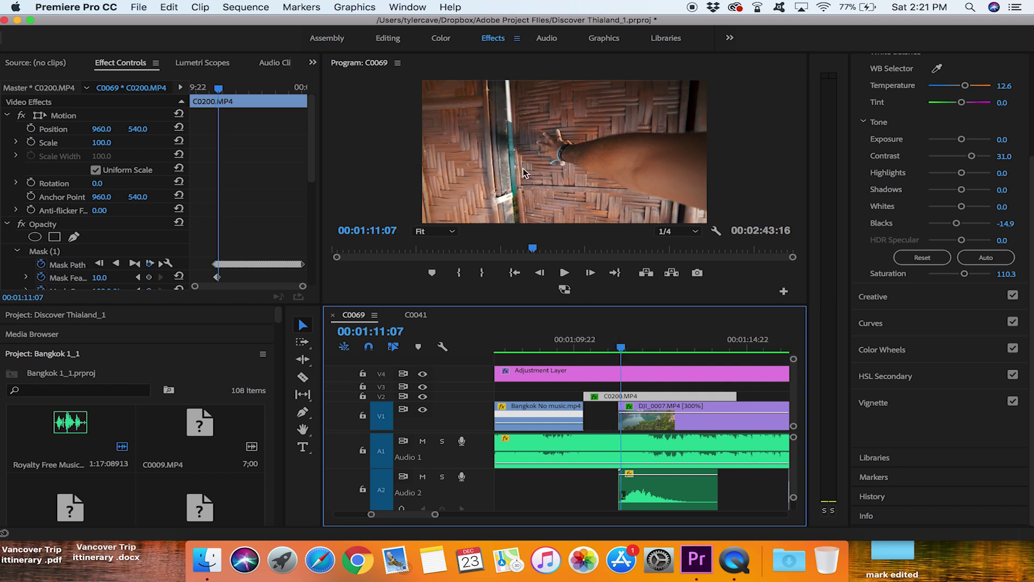
pyautogui.click(40, 252)
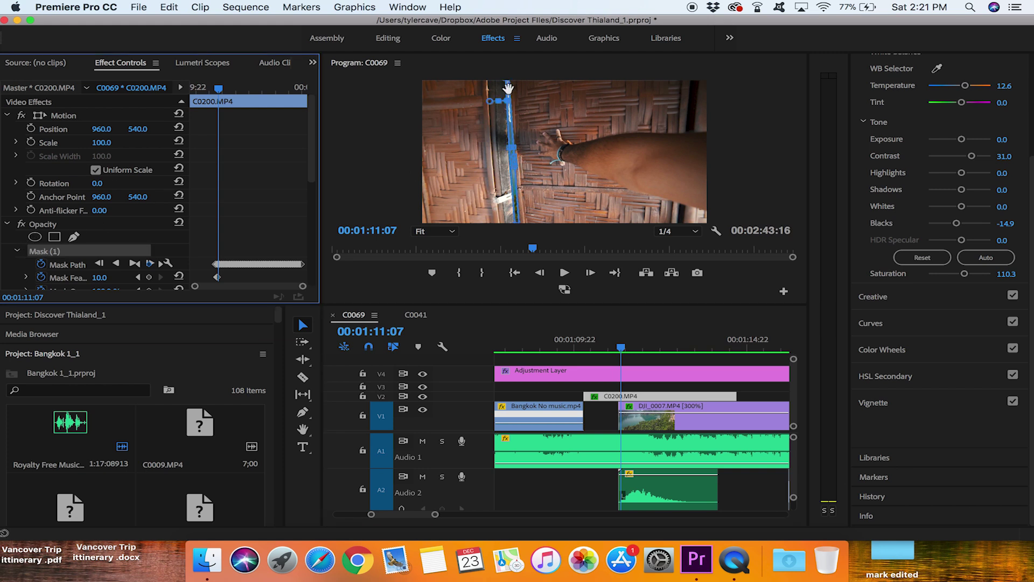
pyautogui.click(445, 230)
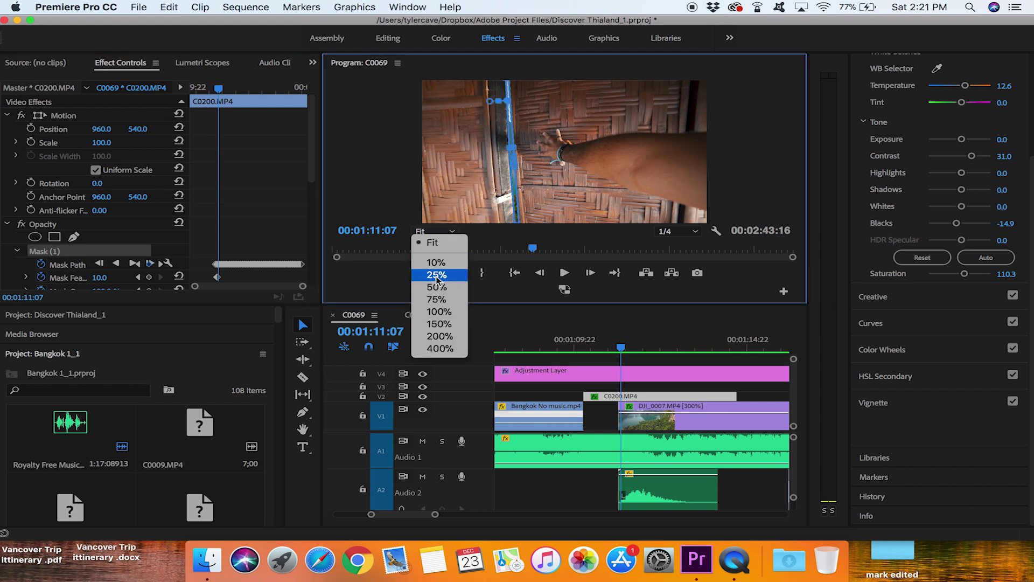
pyautogui.click(448, 300)
pyautogui.click(444, 232)
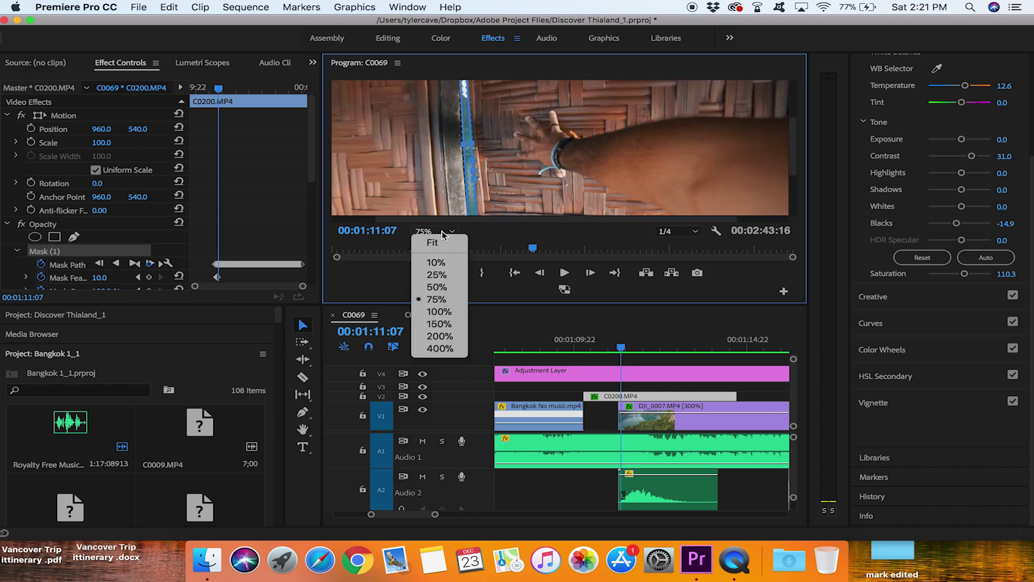
pyautogui.click(435, 243)
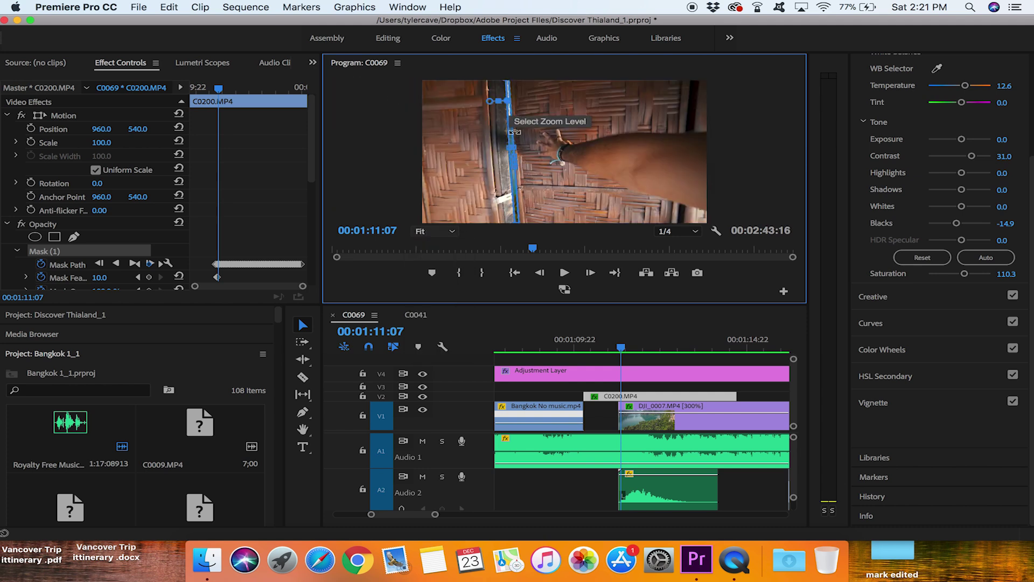
# Advance frame by frame to 00:01:12:13, examining how the mask path of C0200.MP4 follows the opening door
pyautogui.click(592, 274)
pyautogui.click(593, 274)
pyautogui.click(592, 273)
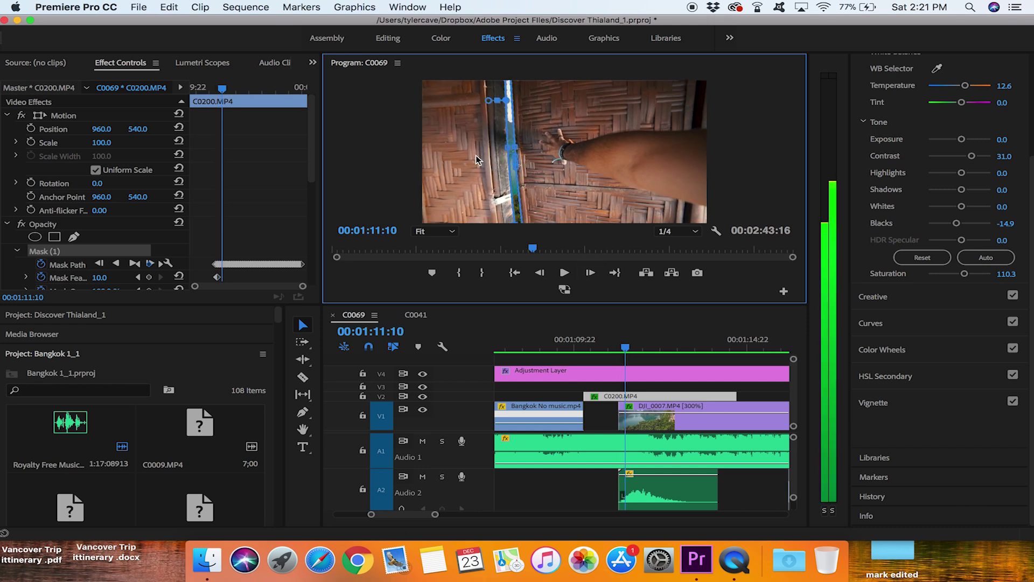
pyautogui.scroll(-2, 31, 248)
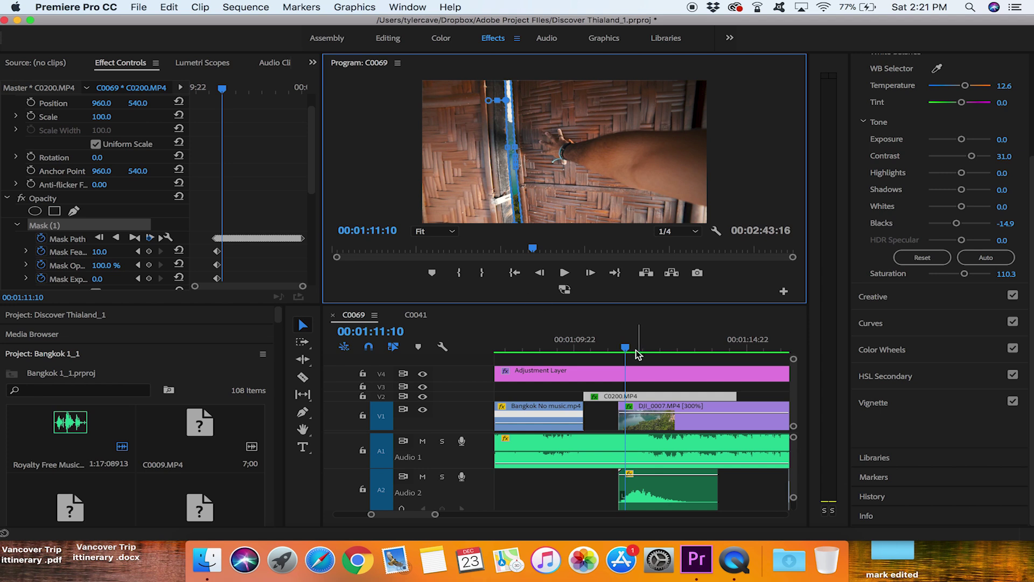
pyautogui.click(592, 273)
pyautogui.click(592, 273)
pyautogui.click(593, 273)
pyautogui.click(592, 273)
pyautogui.click(592, 273)
pyautogui.click(593, 273)
pyautogui.click(592, 273)
pyautogui.click(592, 273)
pyautogui.click(592, 273)
pyautogui.click(592, 273)
pyautogui.click(593, 273)
pyautogui.click(592, 273)
pyautogui.click(592, 273)
pyautogui.click(592, 273)
pyautogui.click(593, 273)
pyautogui.click(593, 273)
pyautogui.click(592, 273)
pyautogui.click(592, 273)
pyautogui.click(592, 273)
pyautogui.click(593, 273)
pyautogui.click(592, 273)
pyautogui.click(592, 273)
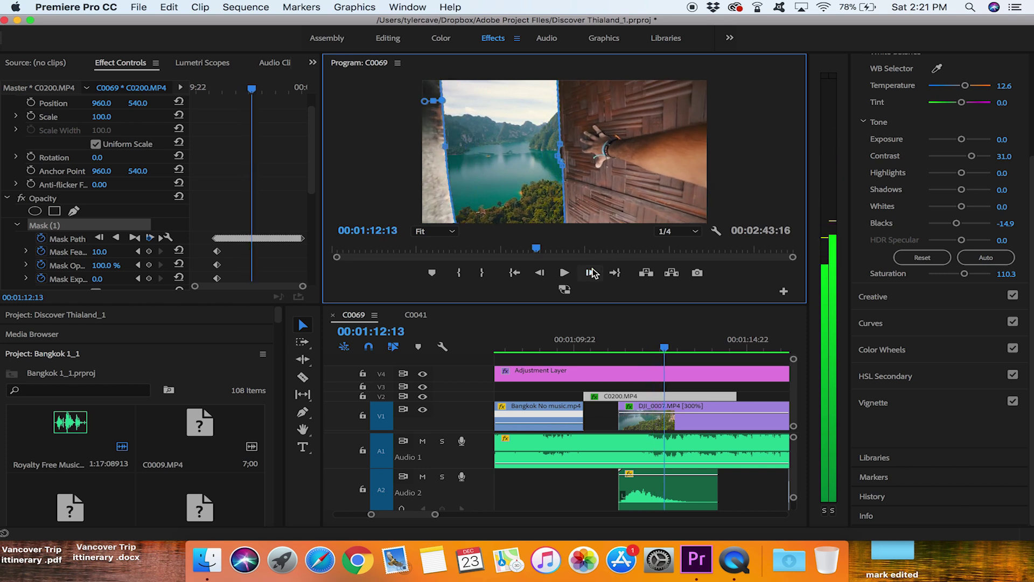
# Maximize the Program monitor and show the picture at 75% so the whole mask outline can be inspected
pyautogui.doubleClick(344, 68)
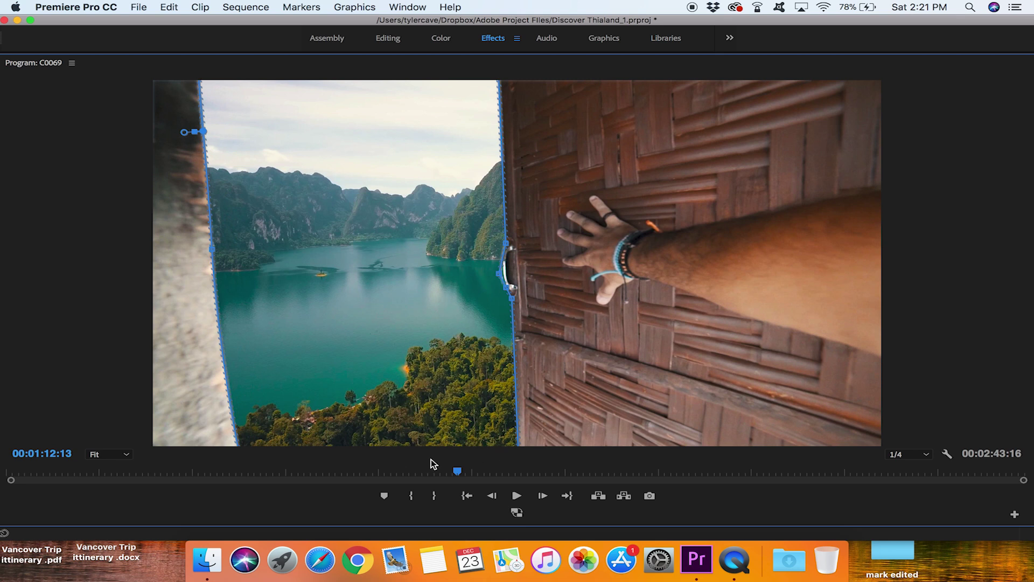
pyautogui.click(111, 453)
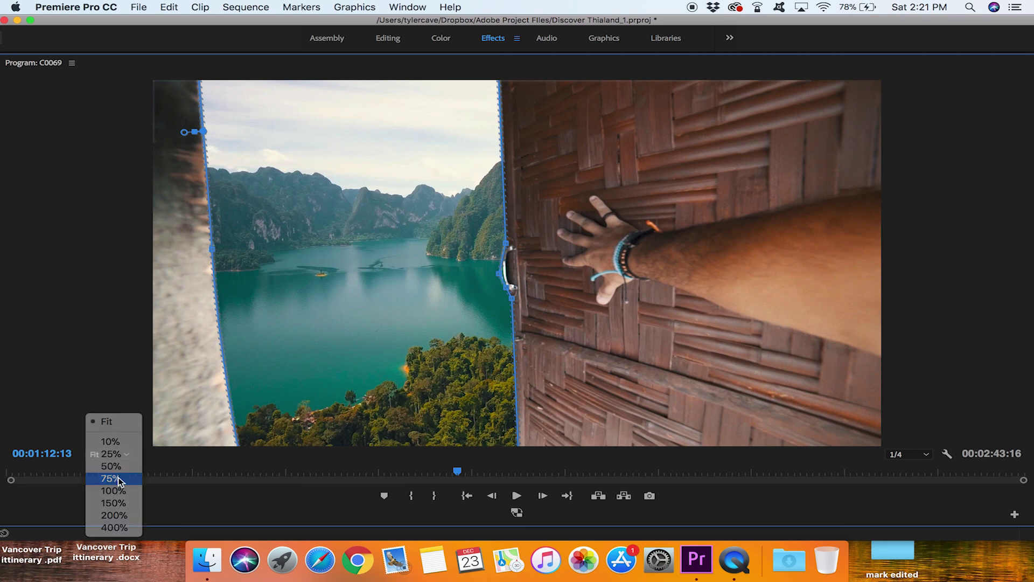
pyautogui.click(111, 478)
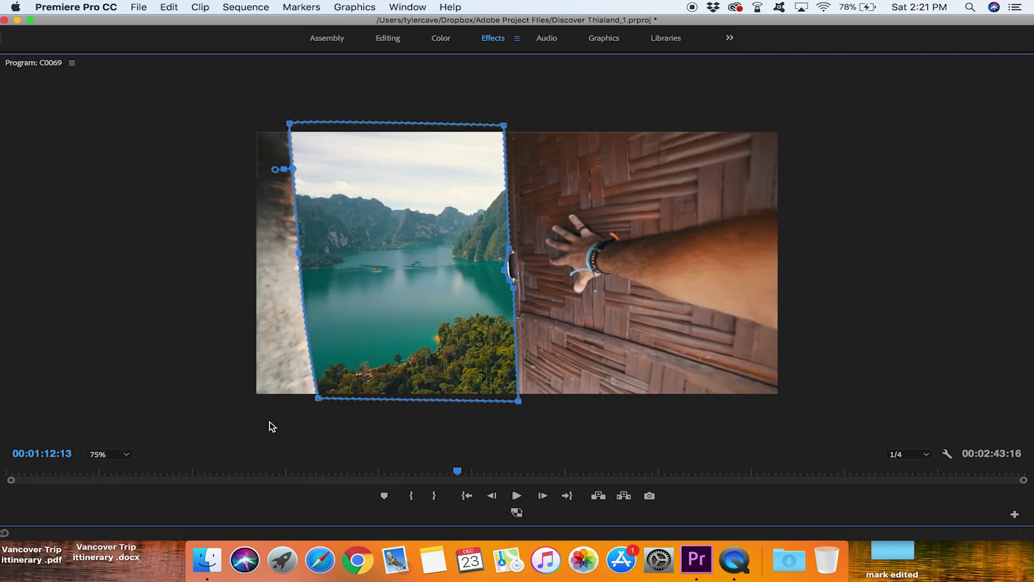
# Advance frame by frame to 00:01:13:22, examining how the mask outline follows the door edge and extends outside the picture
pyautogui.click(541, 496)
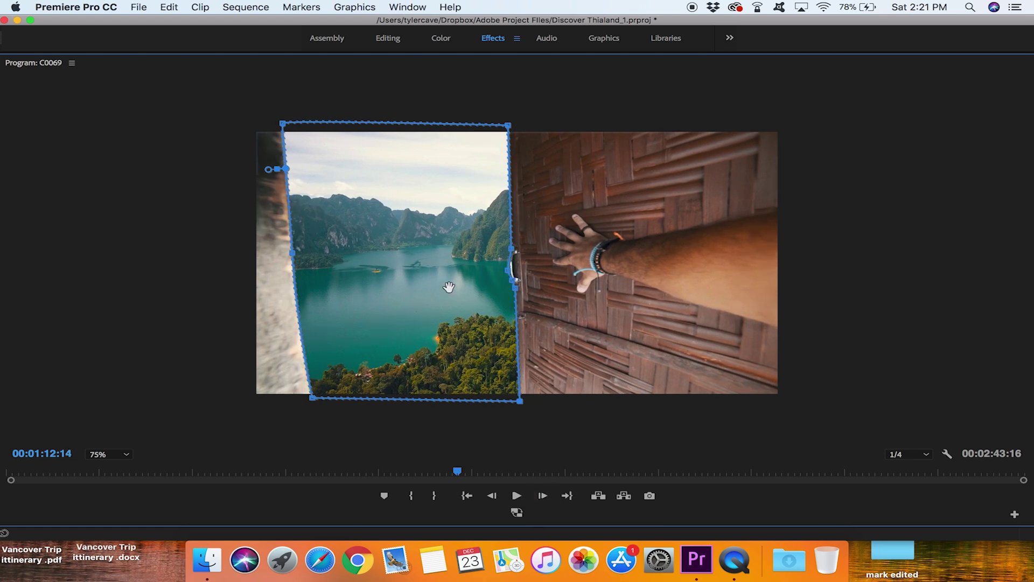
pyautogui.click(542, 495)
pyautogui.click(542, 496)
pyautogui.click(543, 495)
pyautogui.click(542, 495)
pyautogui.click(543, 495)
pyautogui.click(542, 495)
pyautogui.click(542, 496)
pyautogui.click(542, 496)
pyautogui.click(542, 495)
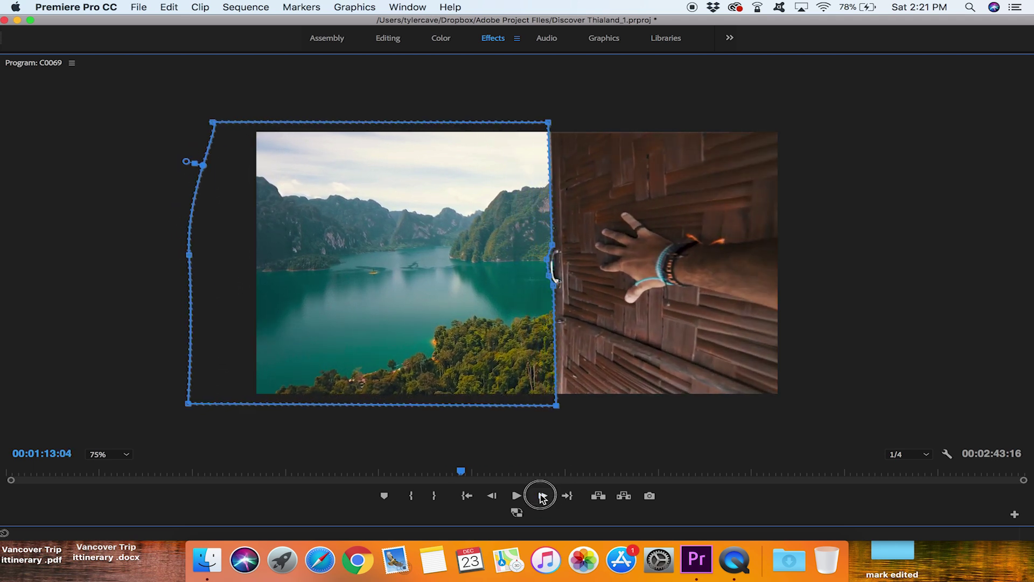
pyautogui.click(543, 495)
pyautogui.click(543, 496)
pyautogui.click(542, 495)
pyautogui.click(542, 495)
pyautogui.click(543, 495)
pyautogui.click(543, 495)
pyautogui.click(542, 496)
pyautogui.click(542, 495)
pyautogui.click(542, 496)
pyautogui.click(542, 495)
pyautogui.click(542, 496)
pyautogui.click(542, 496)
pyautogui.click(542, 496)
pyautogui.click(542, 496)
pyautogui.click(542, 496)
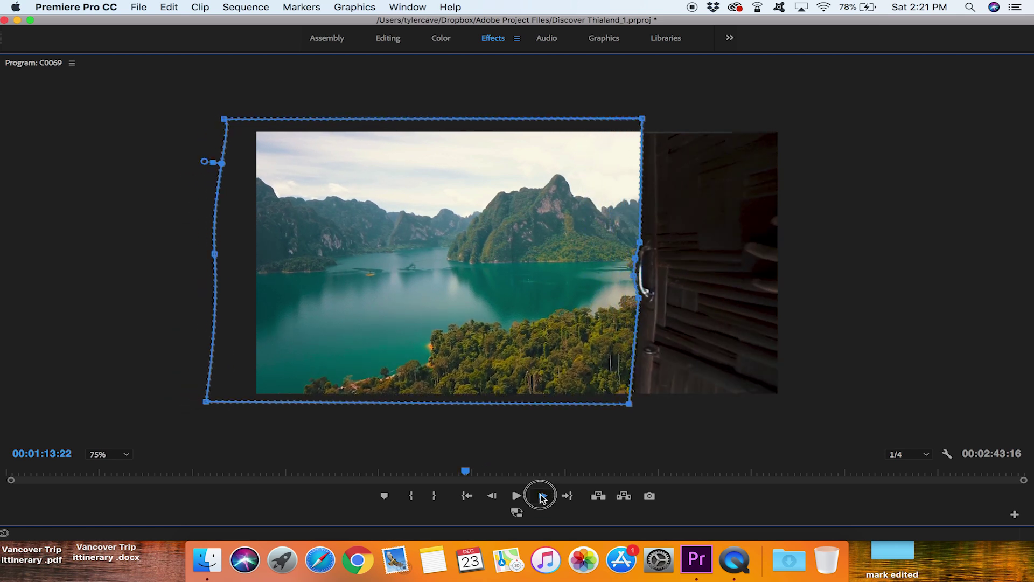
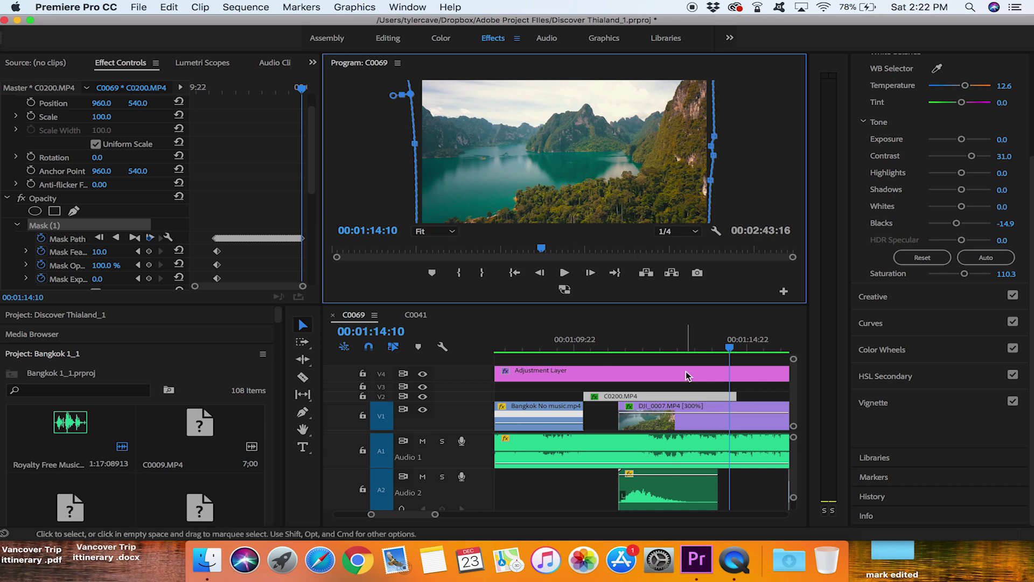
# Go back to 00:01:11:14 and view the picture at 150% to inspect the mask points around the door handle
pyautogui.click(633, 341)
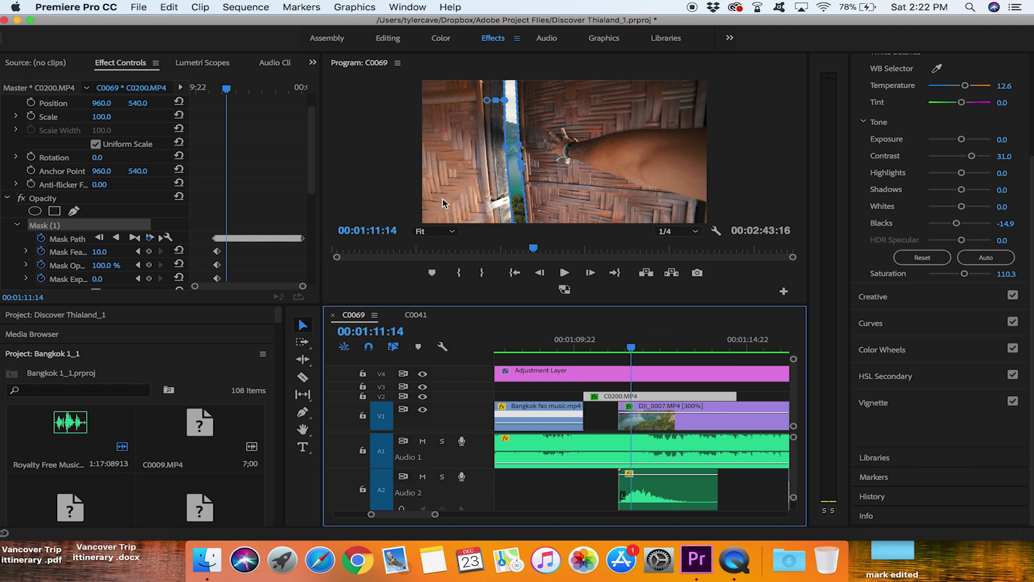
pyautogui.click(437, 231)
pyautogui.click(441, 323)
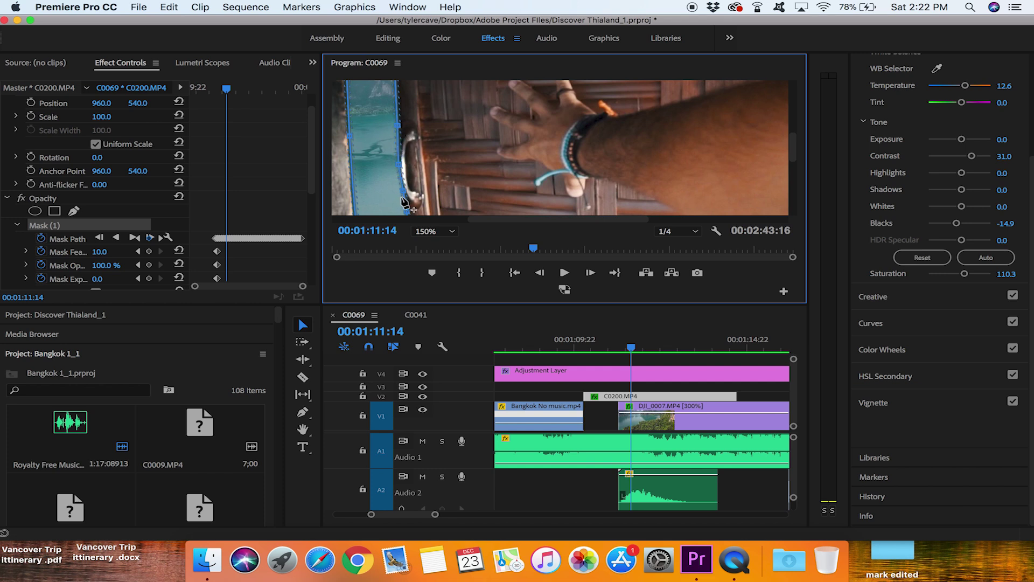
# Fit the whole picture in the Program monitor and play the door transition from the start of C0200.MP4 through DJI_0007.MP4
pyautogui.click(428, 229)
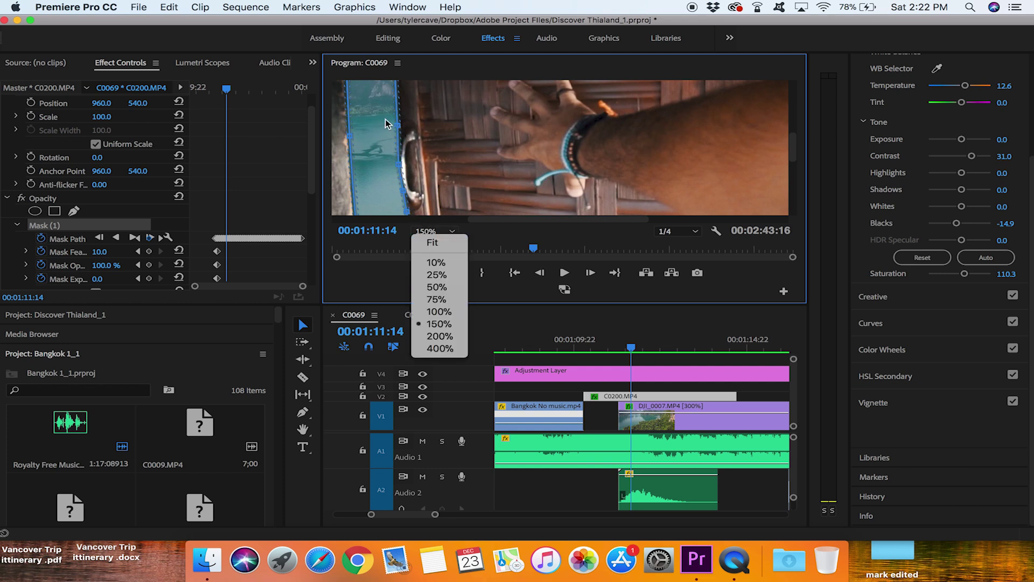
pyautogui.click(437, 243)
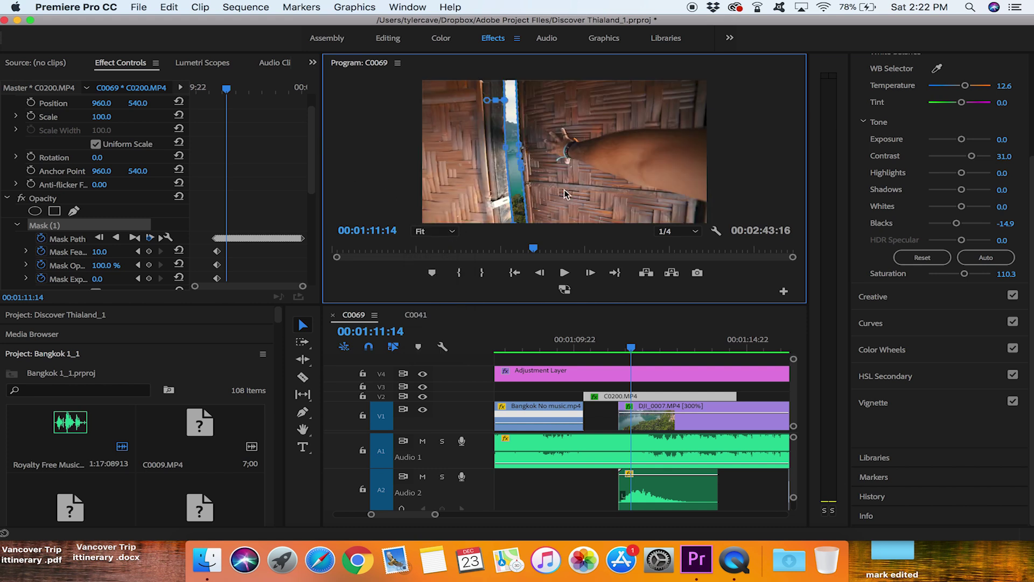
pyautogui.moveTo(640, 355); pyautogui.dragTo(612, 348)
pyautogui.press('space')
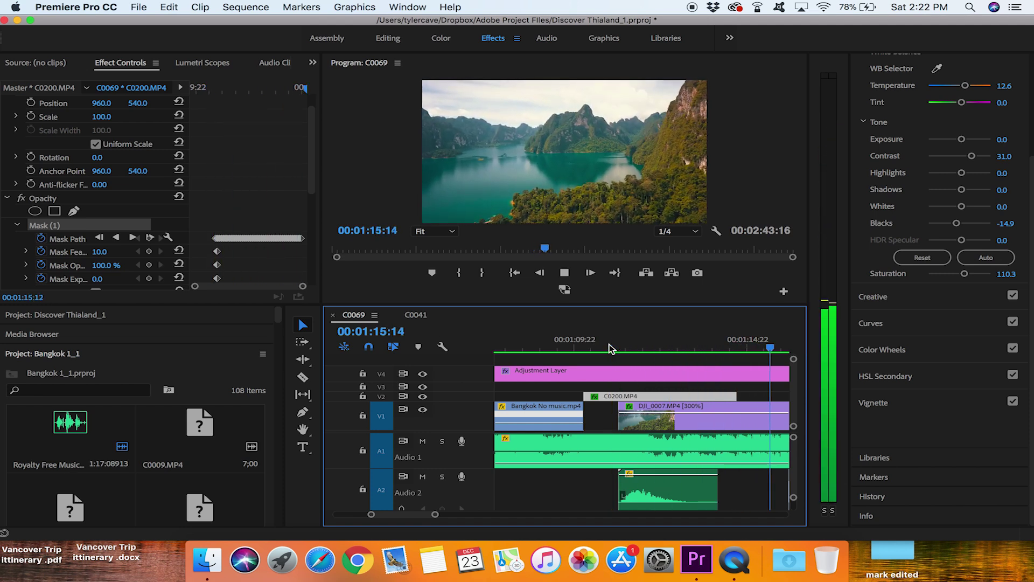
pyautogui.press('space')
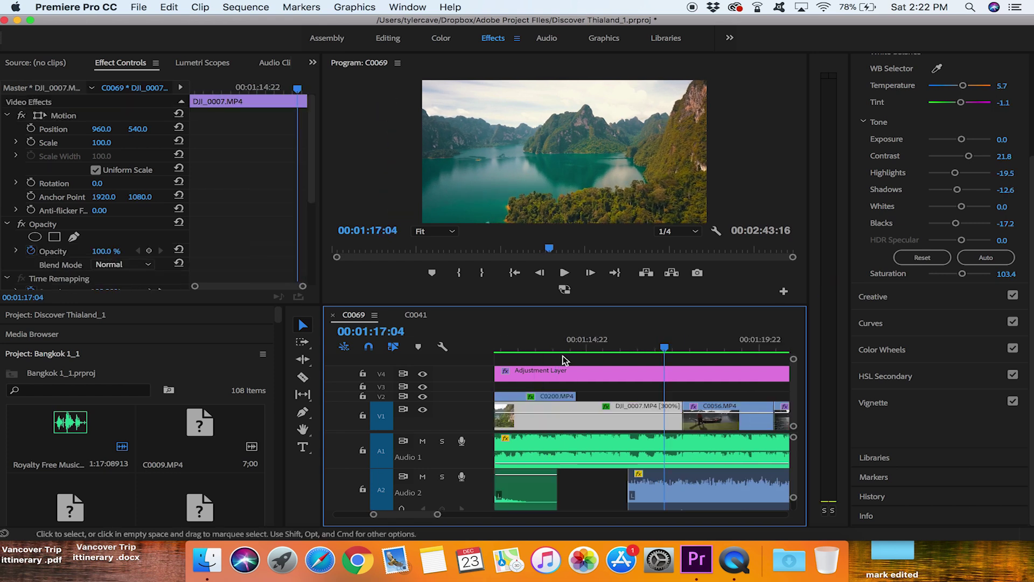
# Return to the footage before C0200.MP4 and review the door transition again, continuing through DJI_0007.MP4 to C0056.MP4
pyautogui.hscroll(-1, 563, 360)
pyautogui.click(516, 347)
pyautogui.hscroll(-5, 566, 352)
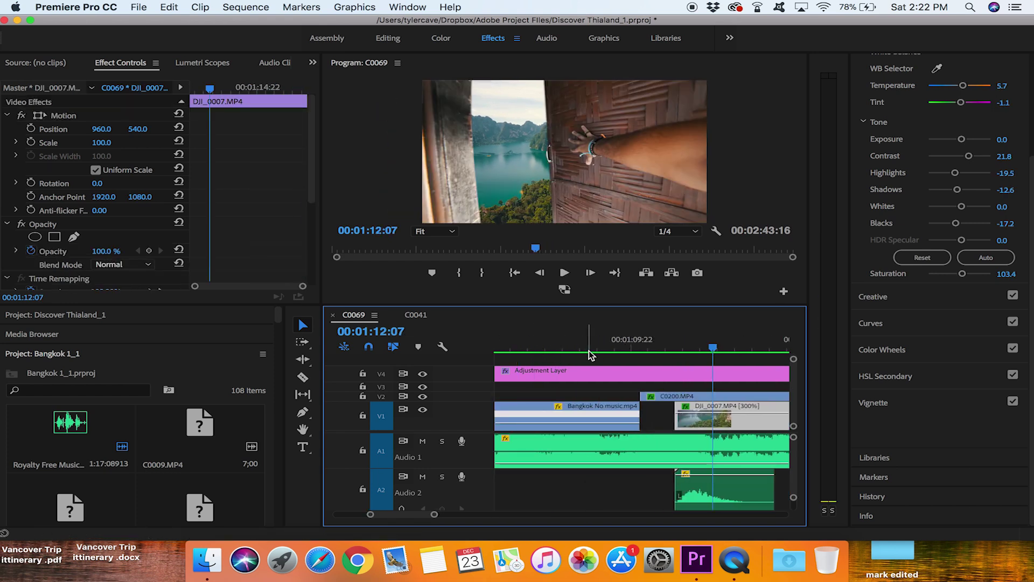
pyautogui.click(589, 348)
pyautogui.moveTo(588, 347); pyautogui.dragTo(720, 352)
pyautogui.hscroll(3, 720, 356)
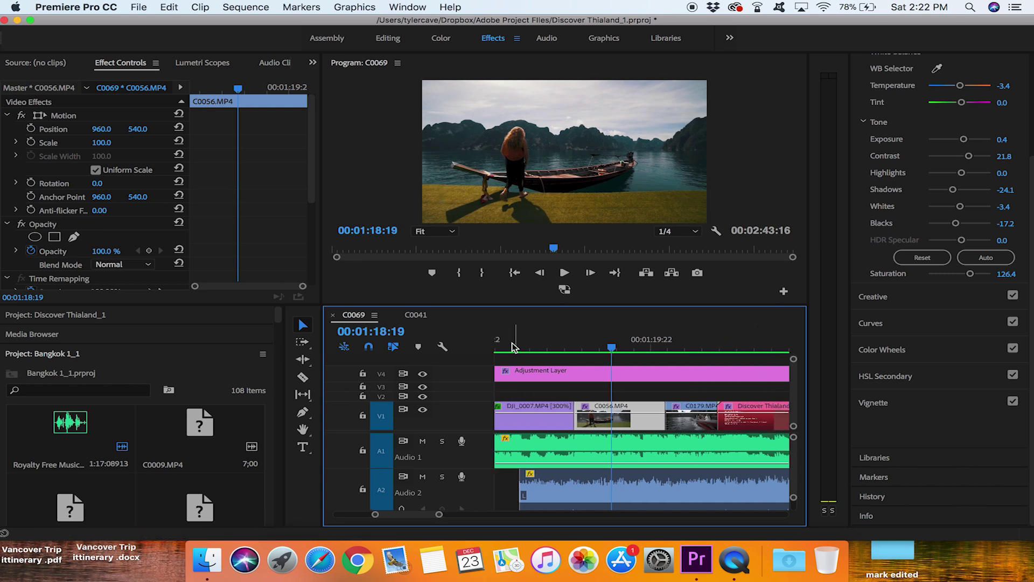